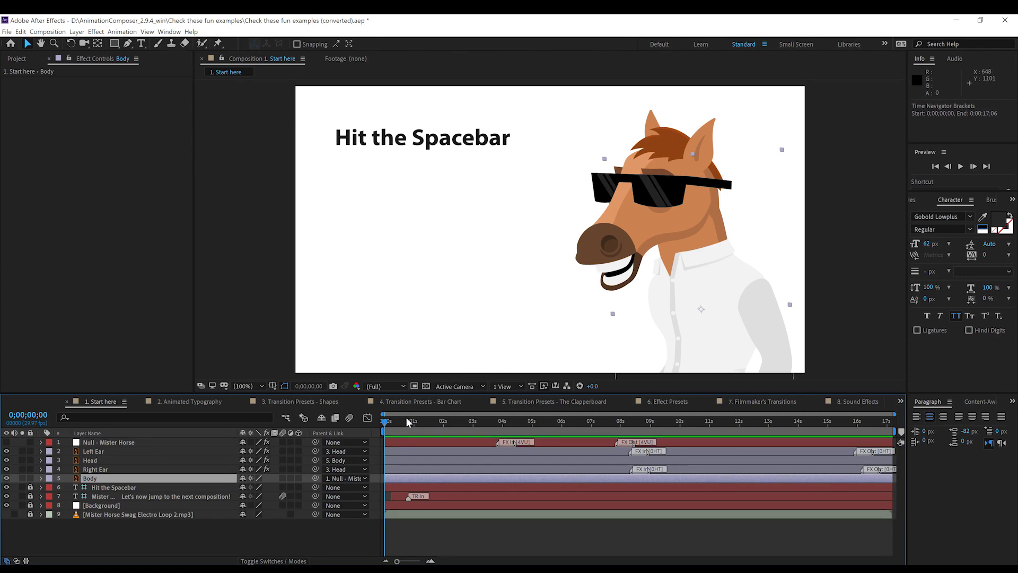
- Preview the Start here composition, and play the Animated Typography composition from its beginning
key("space")
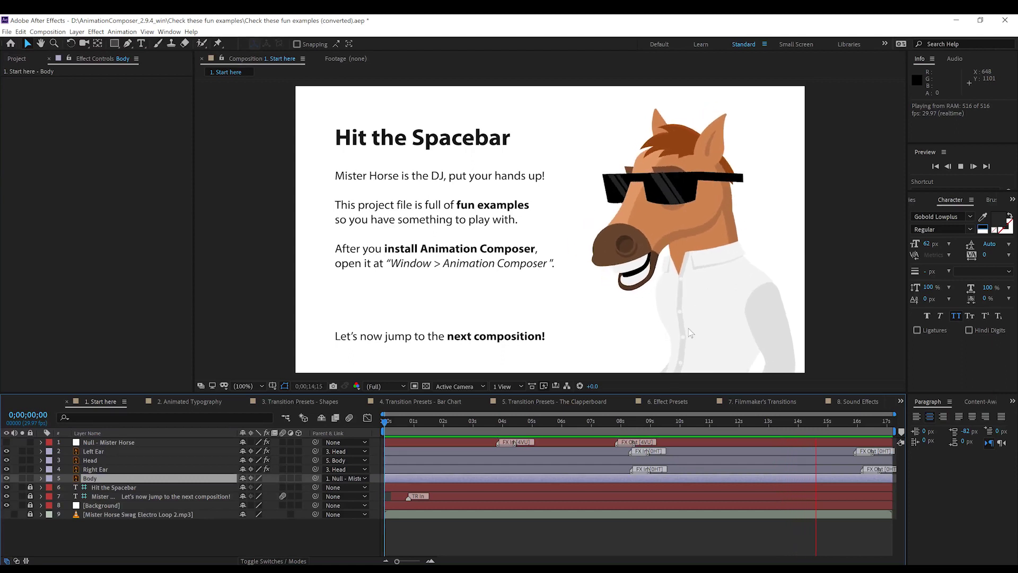
key("space")
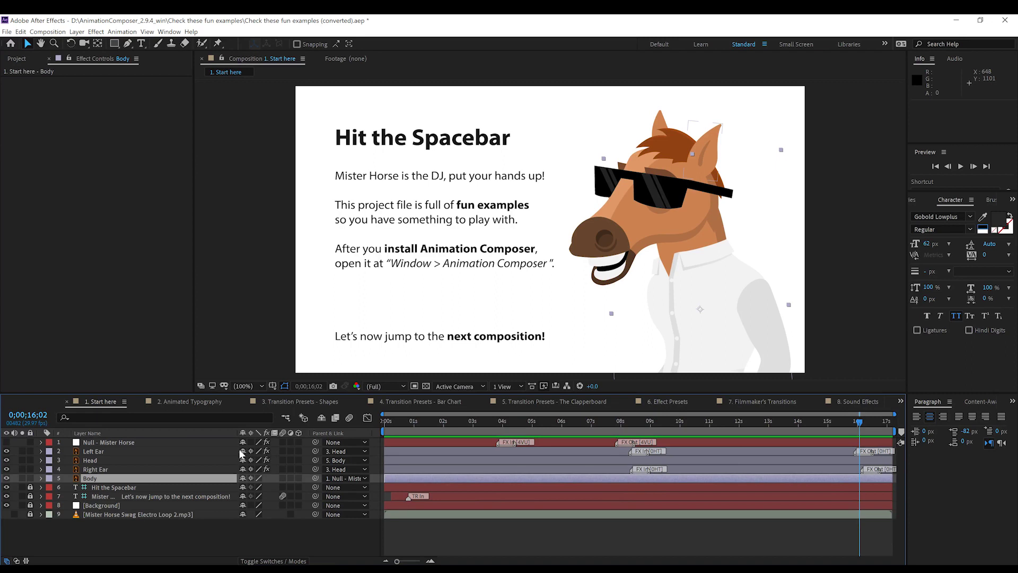
left_click(195, 401)
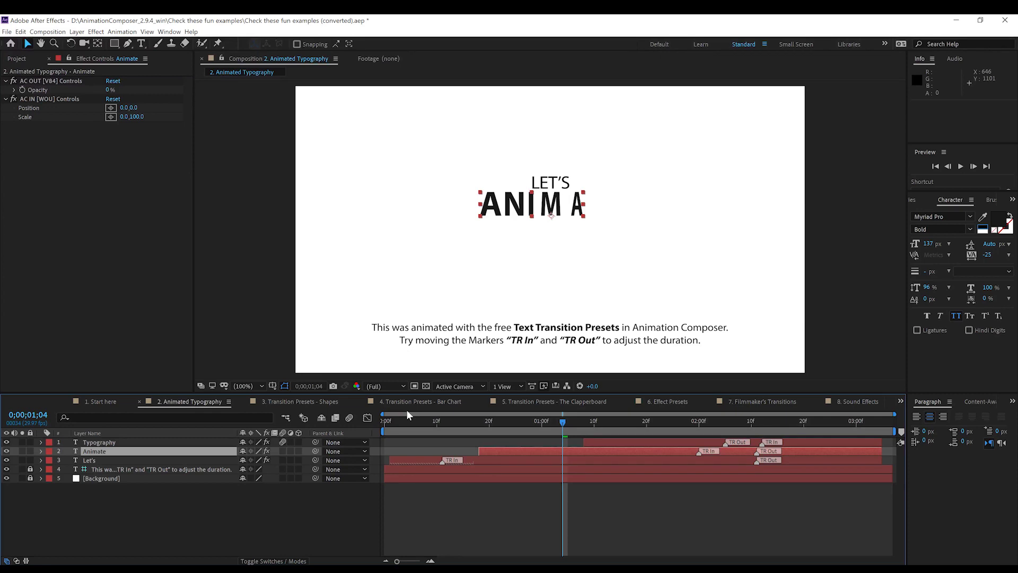
left_click_drag(396, 419, 368, 418)
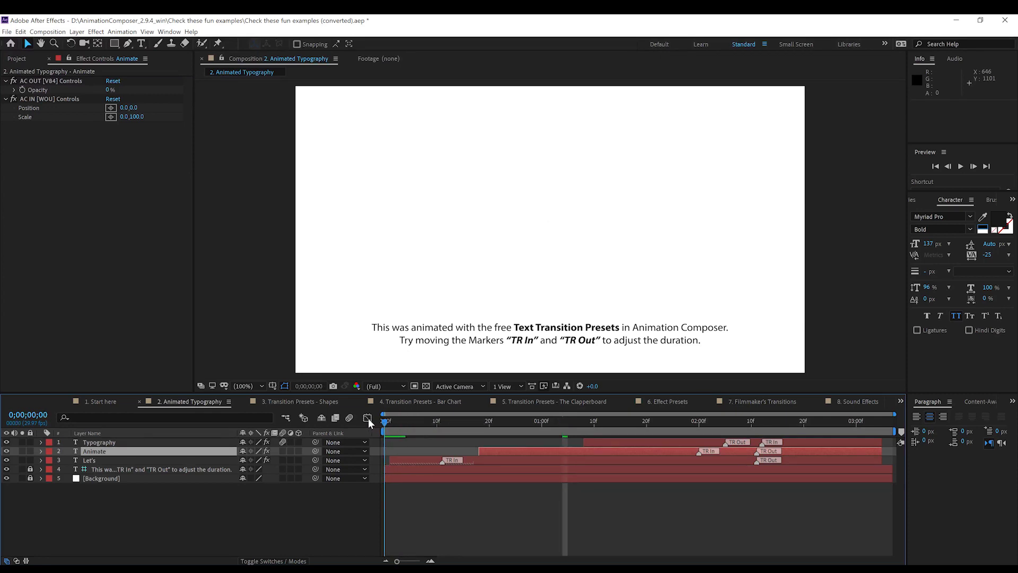
key("space")
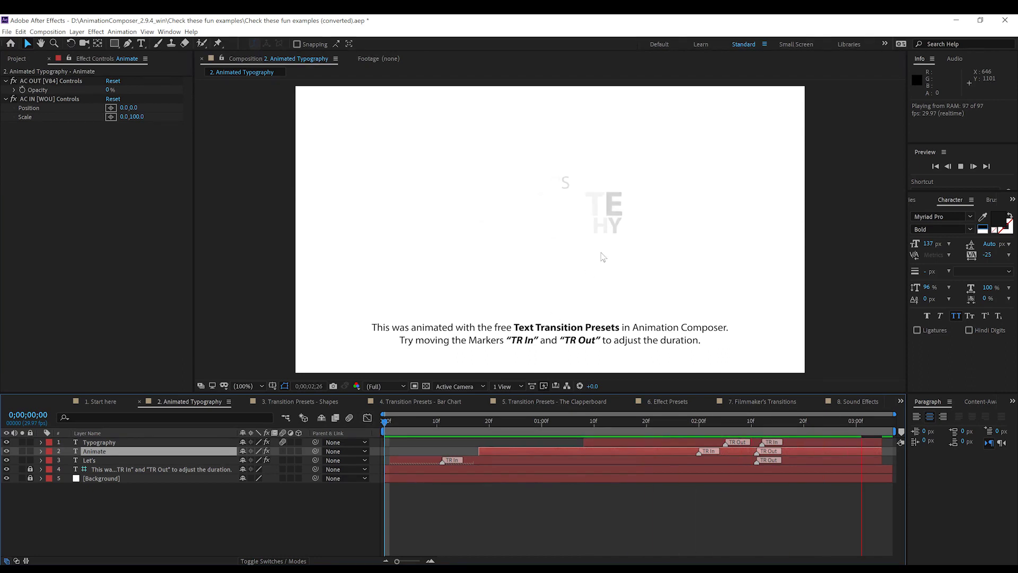
key("space")
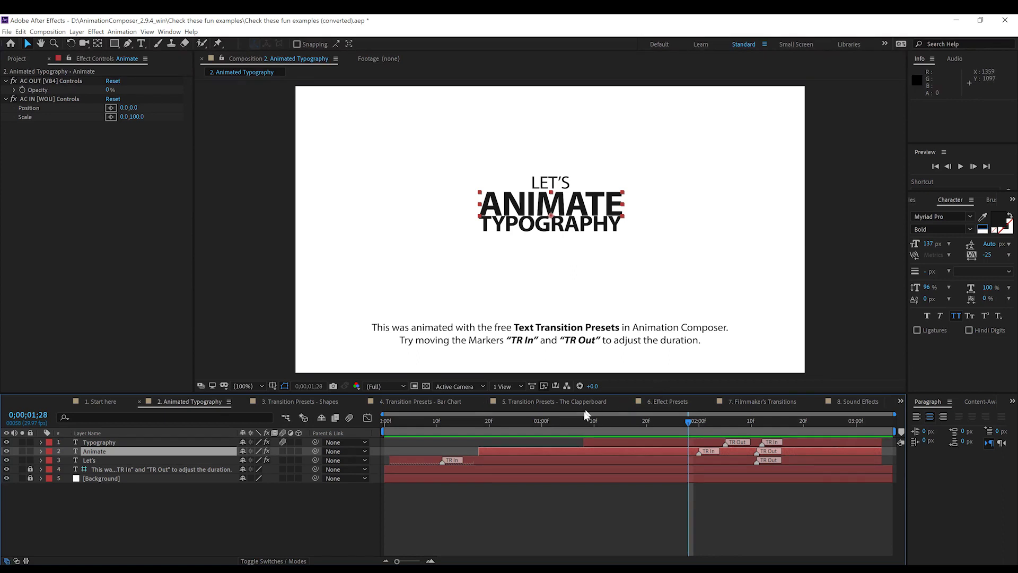
- Move the "Let's" layer's TR In marker to 0;00;00;05 and preview the animation from the start
mouse_move(442, 422)
left_mouse_down()
mouse_move(534, 430)
mouse_move(384, 427)
mouse_move(437, 429)
mouse_move(437, 462)
mouse_move(411, 461)
left_mouse_up()
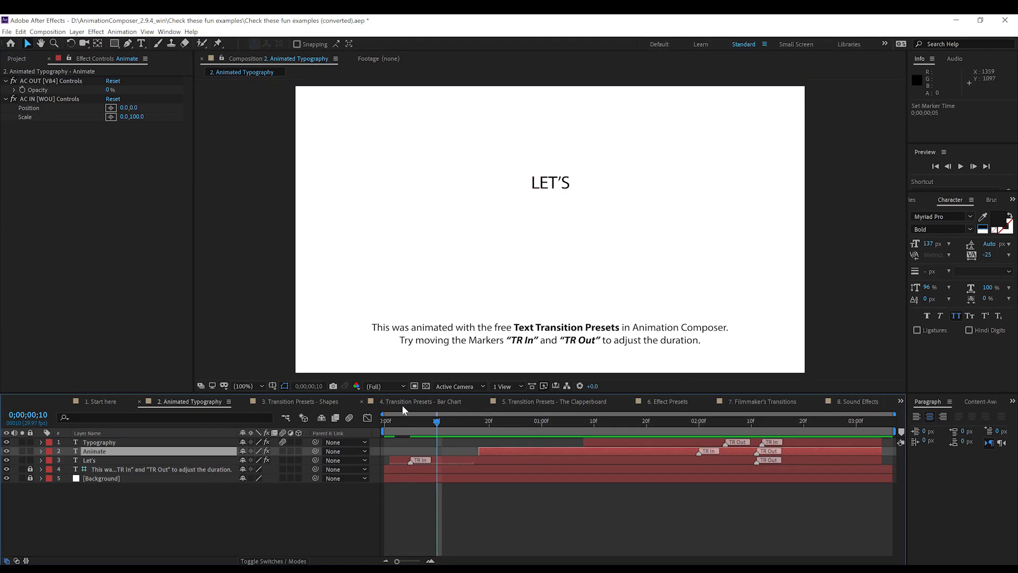
left_click_drag(388, 419, 380, 419)
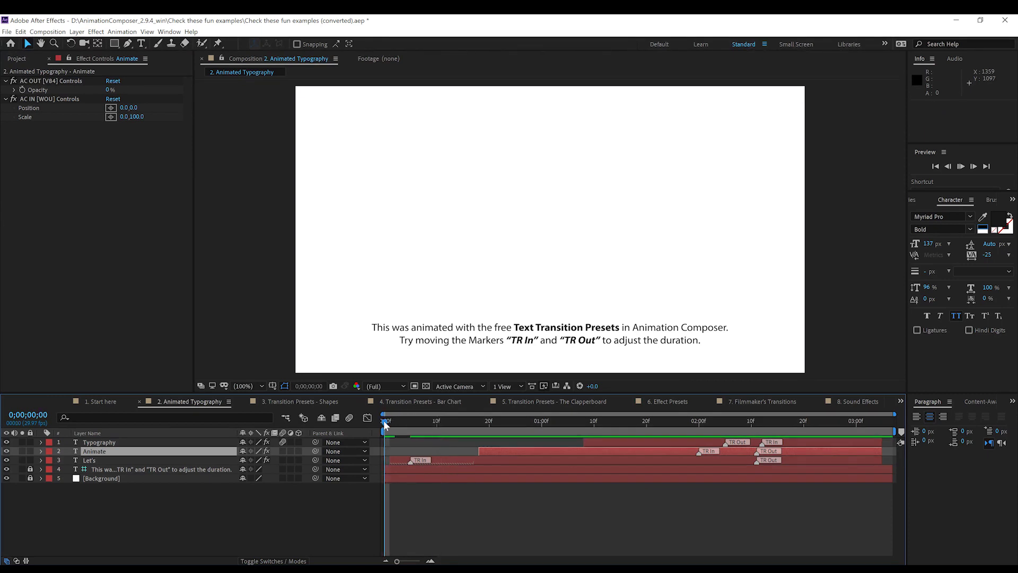
key("space")
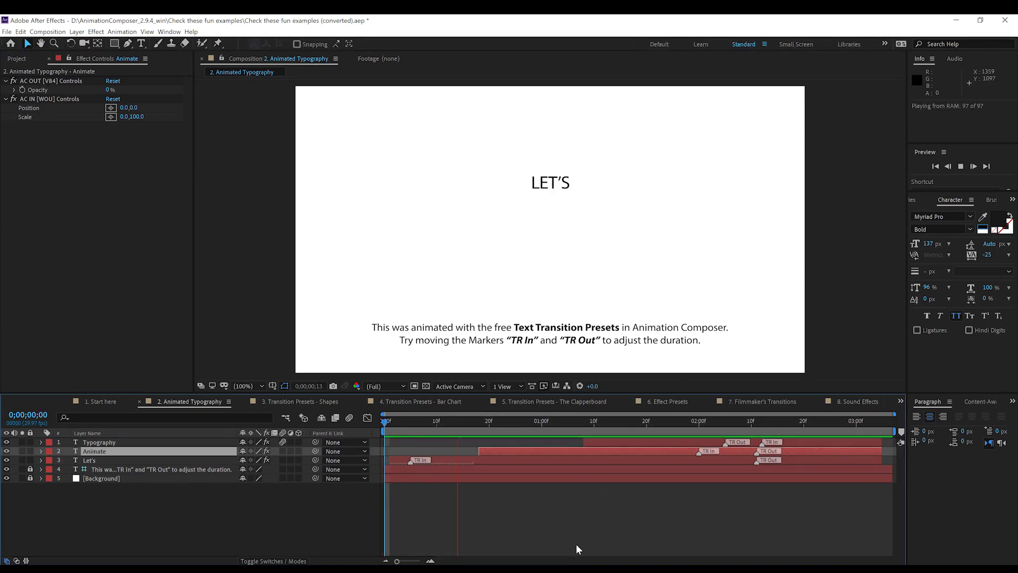
key("space")
- Move the "Let's" layer's TR In marker to 0;00;00;22 and play the slower transition from the start
left_click_drag(409, 463, 501, 463)
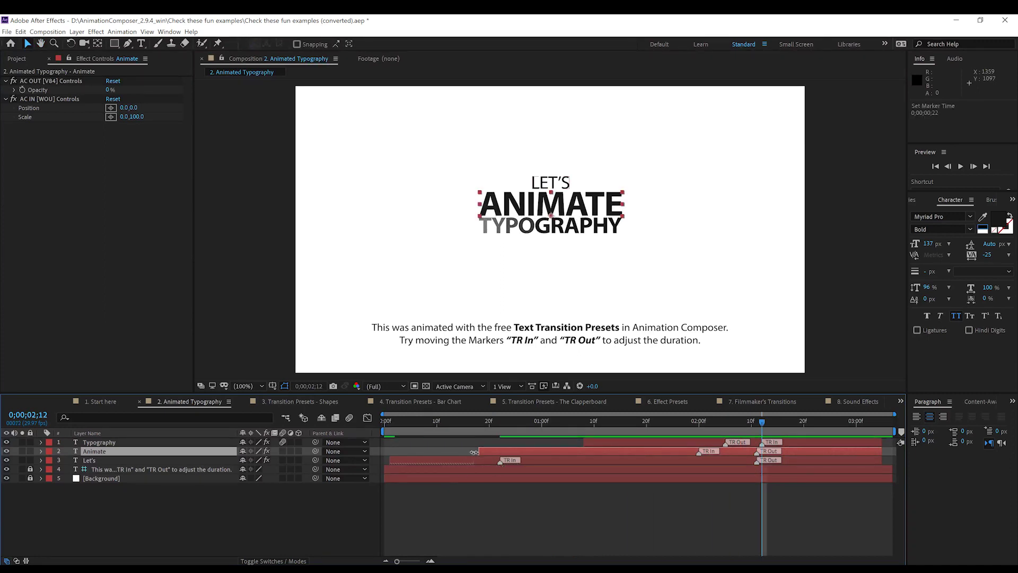
left_click_drag(428, 421, 358, 421)
key("space")
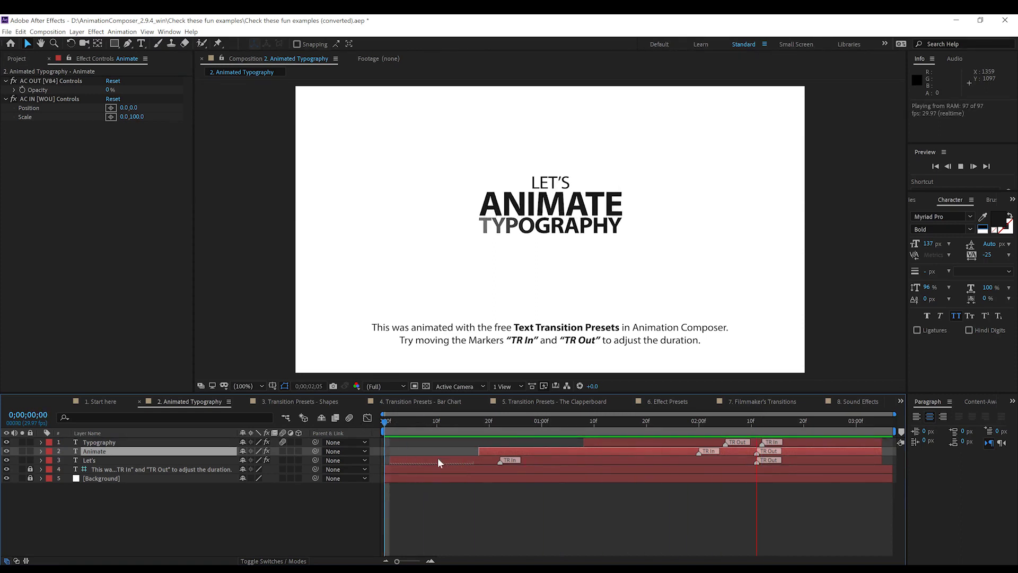
- Move the "Animate" layer's TR In marker to 0;00;01;13 and preview the typography from the start
left_click(480, 421)
left_click_drag(479, 420, 521, 422)
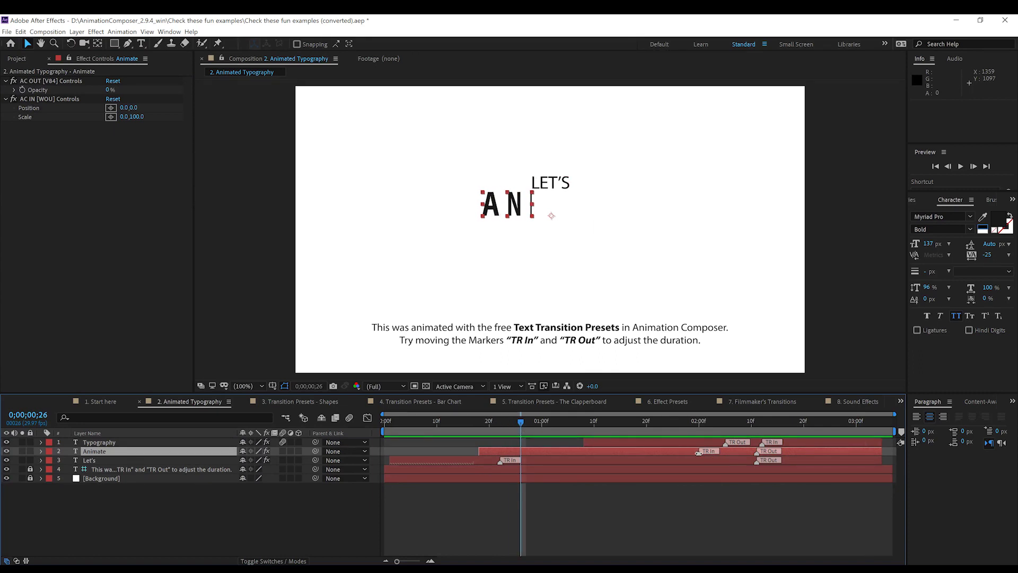
left_click_drag(699, 453, 610, 452)
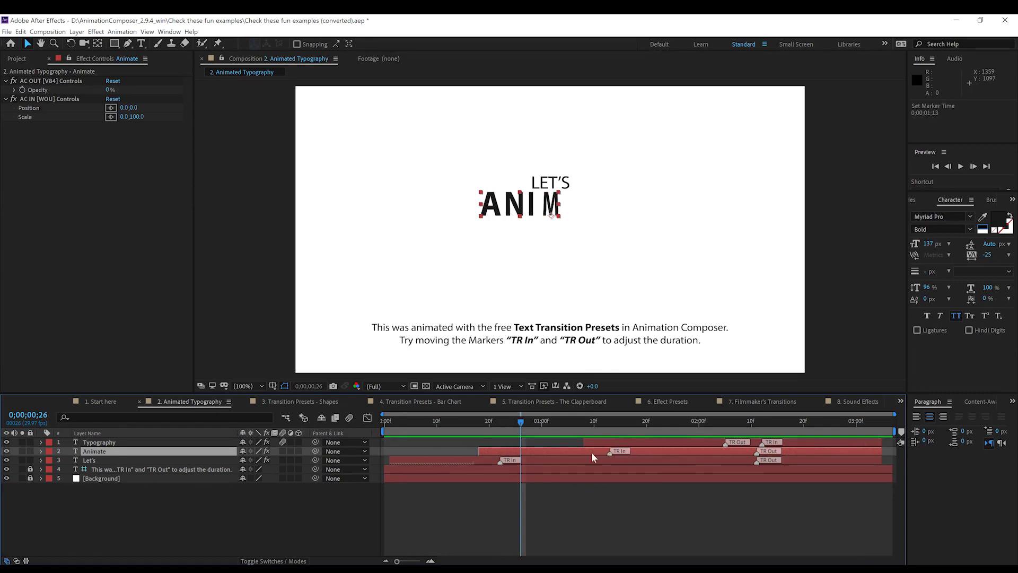
left_click(387, 419)
key("space")
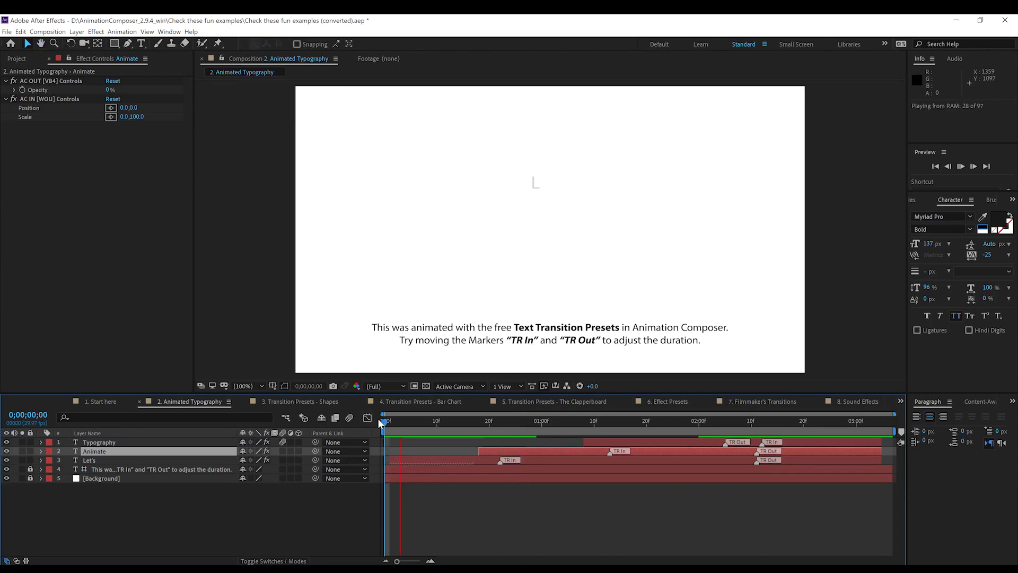
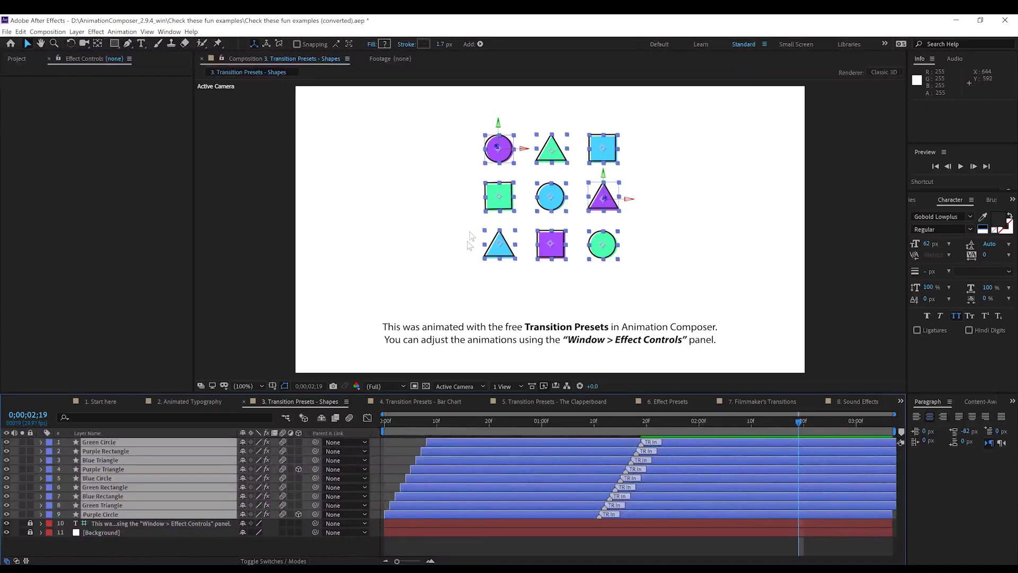
- Deselect all layers in the Transition Presets - Shapes composition and preview its animation
left_click(483, 546)
key("space")
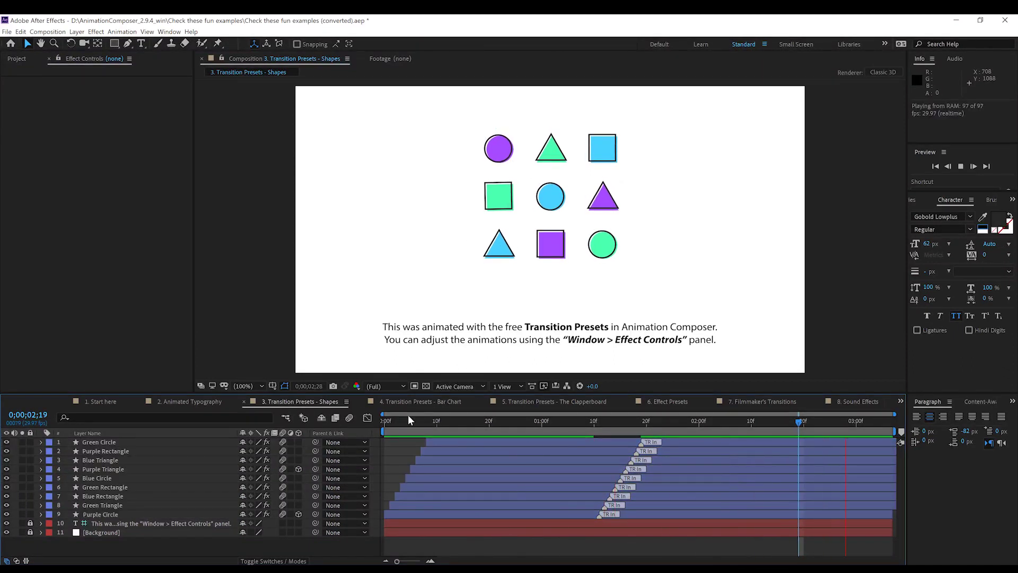
key("space")
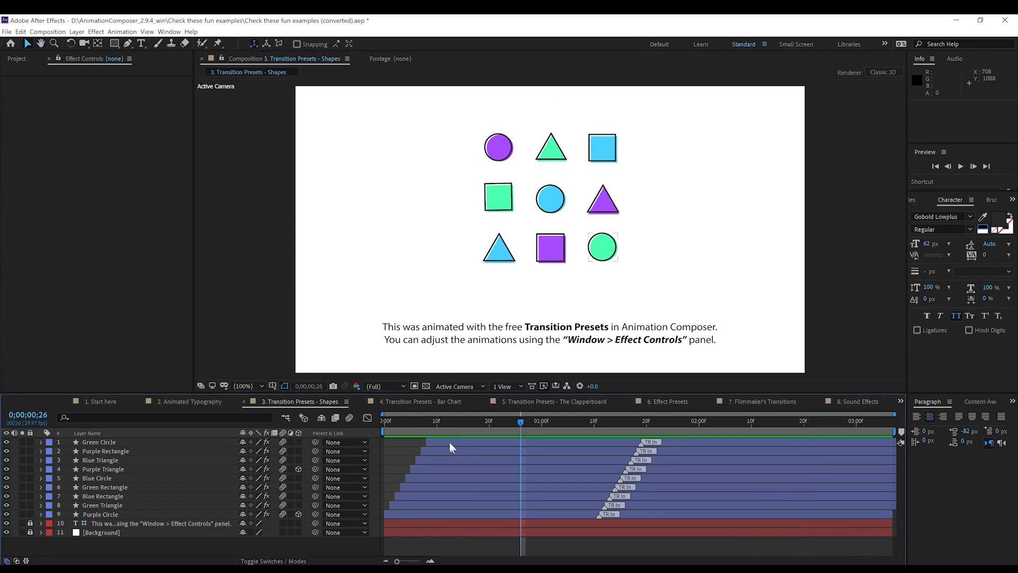
- Remove all Animation Composer presets from the nine shape layers, Green Circle through Purple Circle
left_click(450, 443)
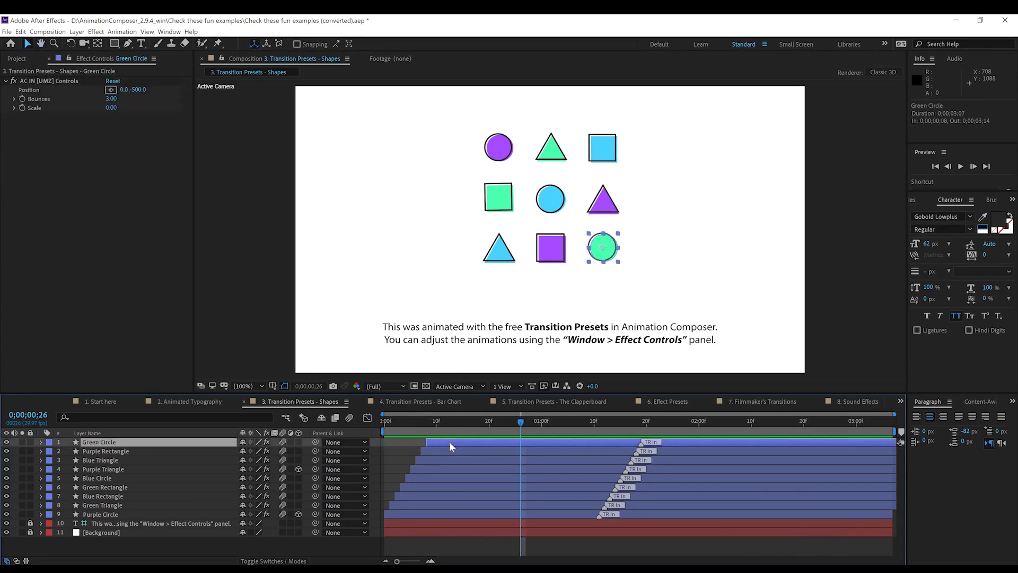
left_click(425, 513, "shift")
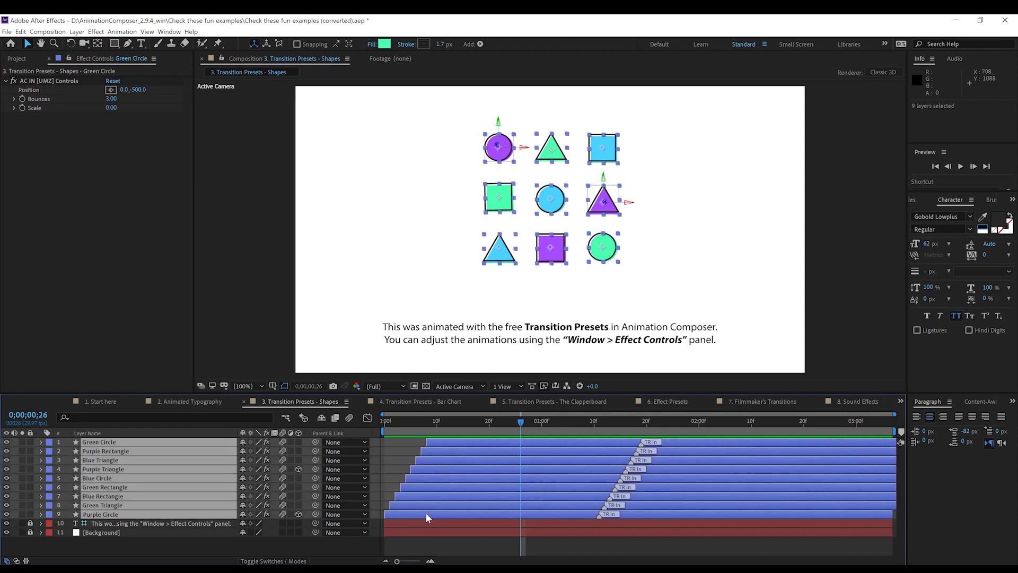
left_click(169, 32)
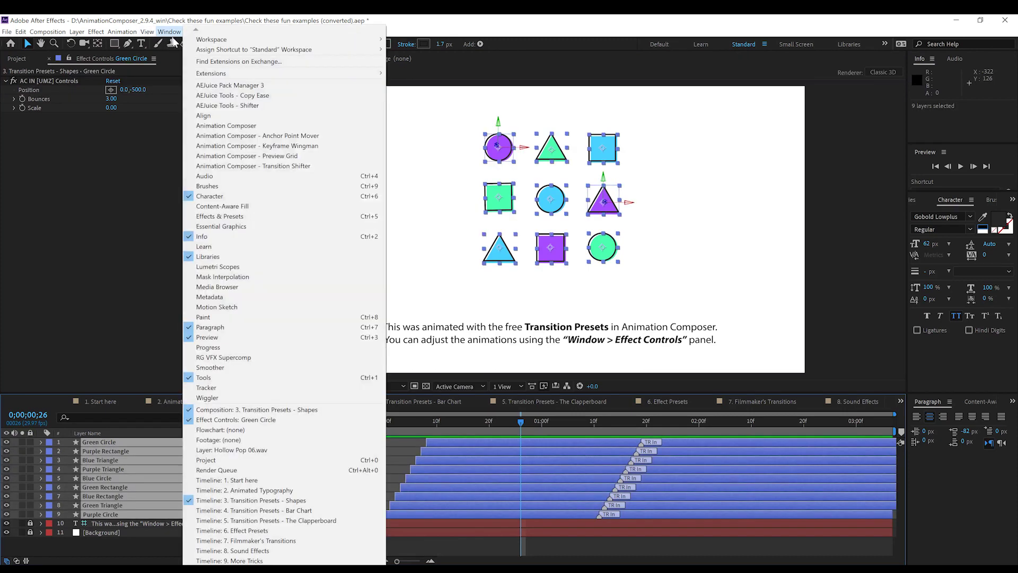
left_click(222, 125)
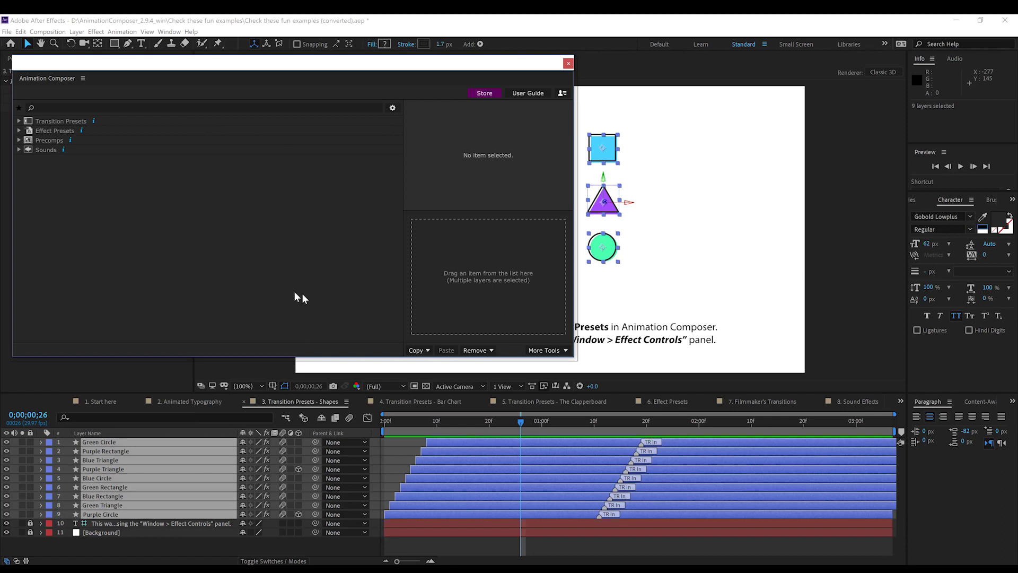
left_click(482, 349)
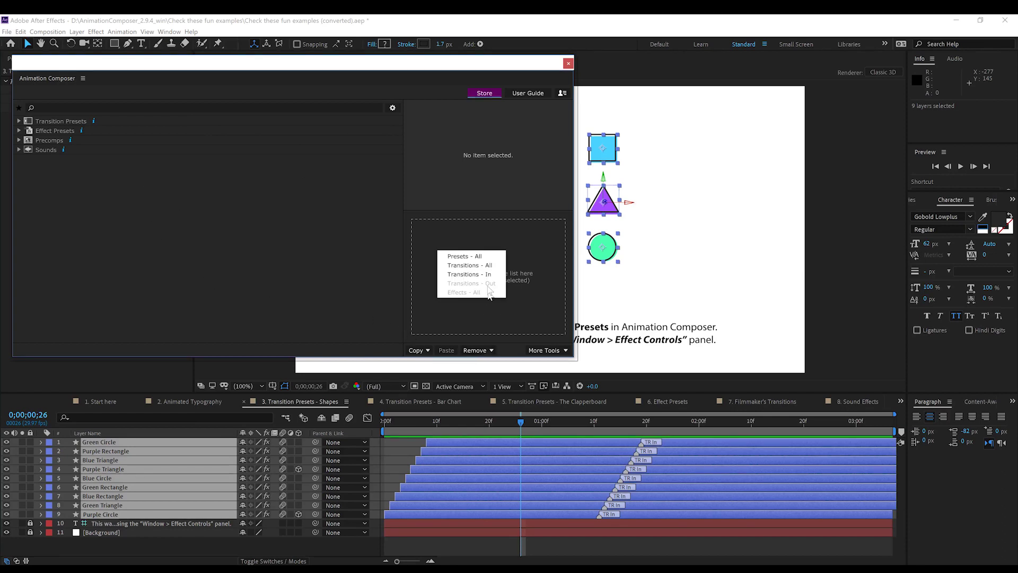
left_click(468, 257)
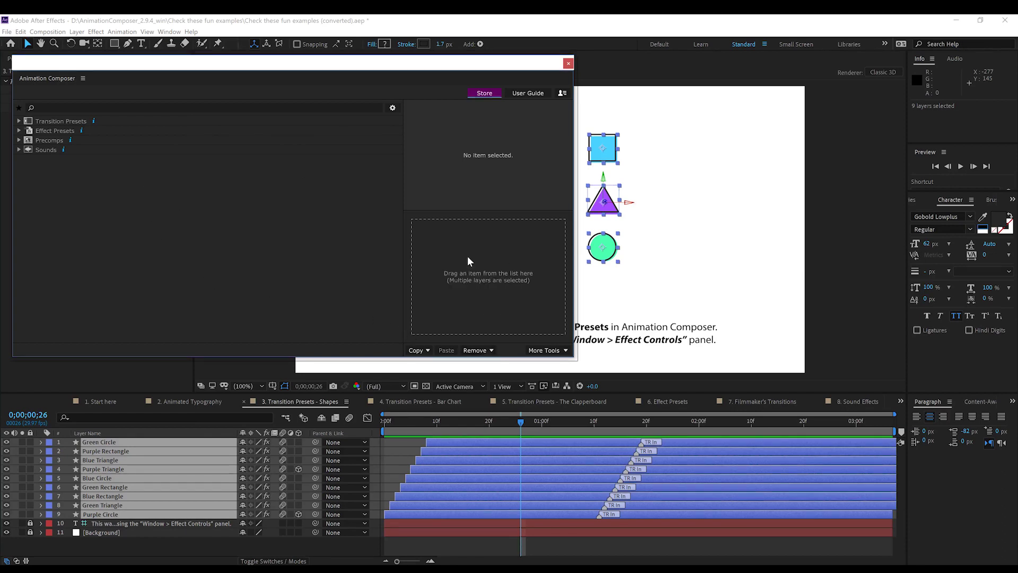
left_click(568, 63)
- With the playhead at the start, apply the Top variant of the Overshoot Position & Scale 2 transition to the nine shape layers as an In transition
left_click(385, 420)
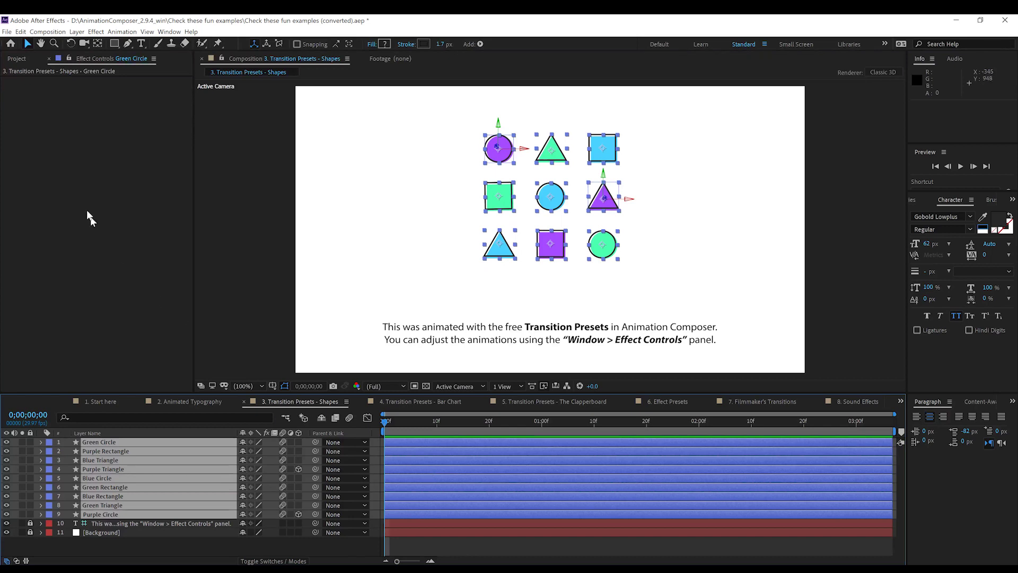
left_click(125, 33)
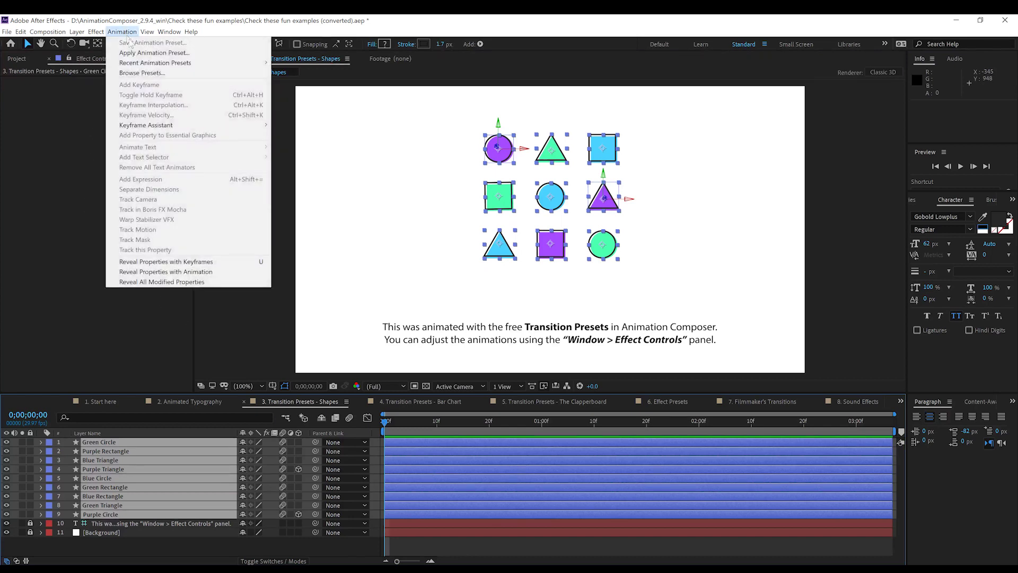
mouse_move(177, 31)
left_click(200, 126)
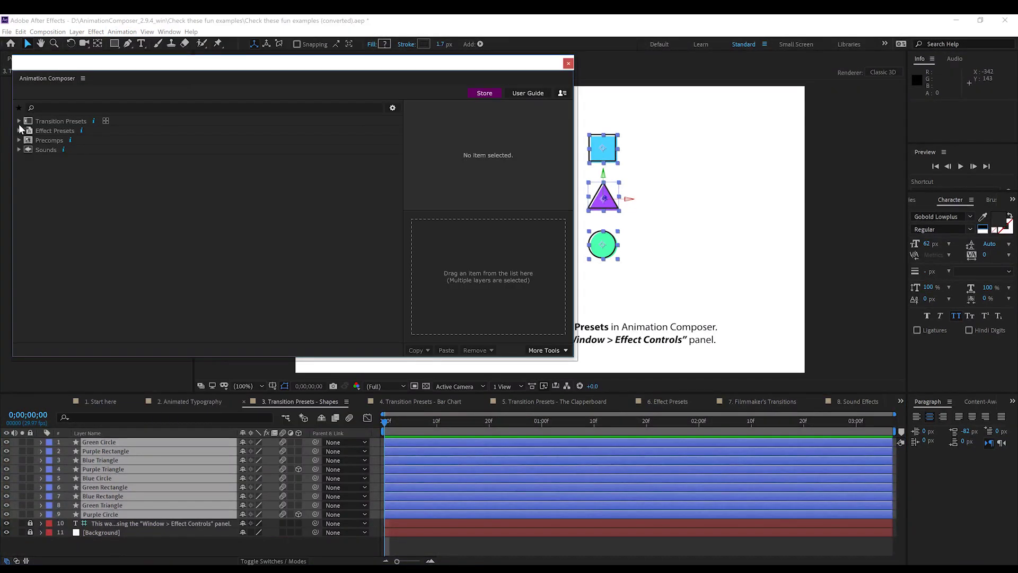
left_click(18, 121)
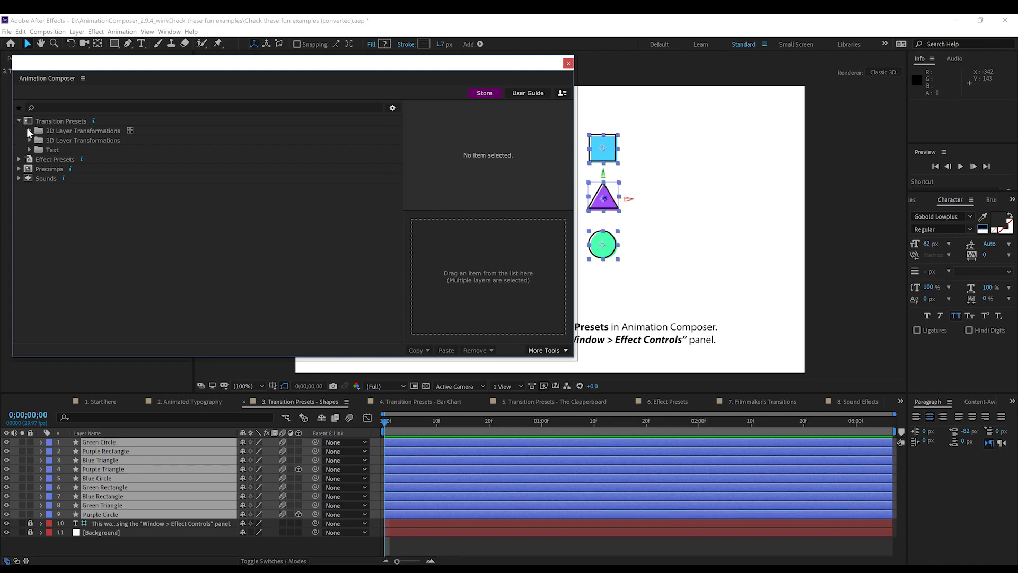
left_click(30, 130)
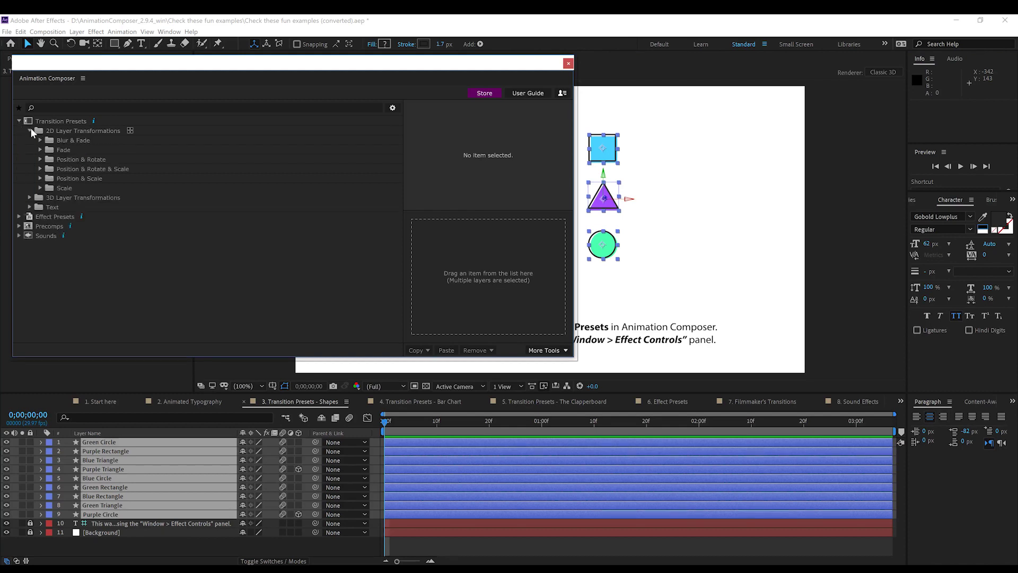
left_click(40, 179)
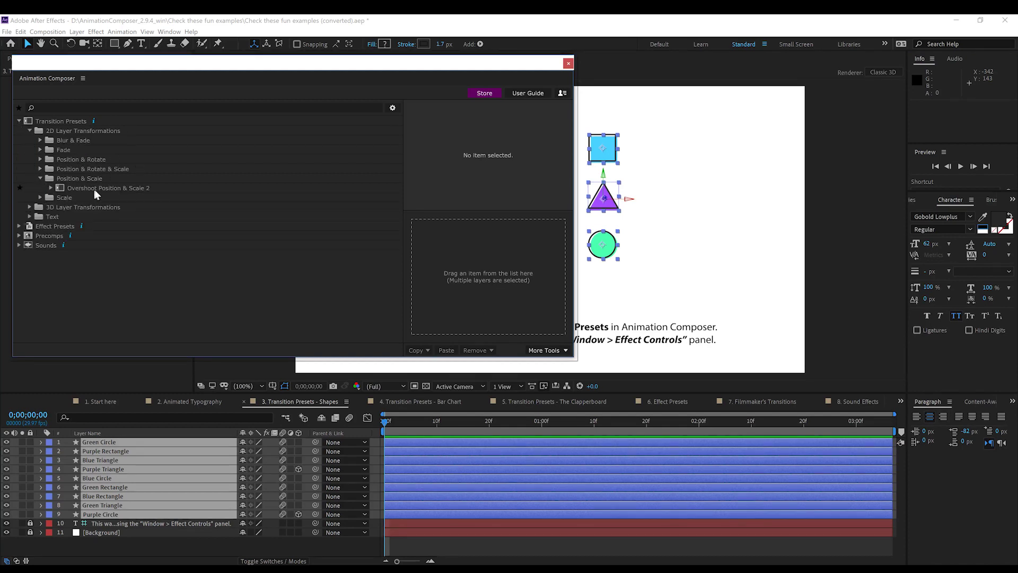
left_click(96, 189)
left_click(51, 188)
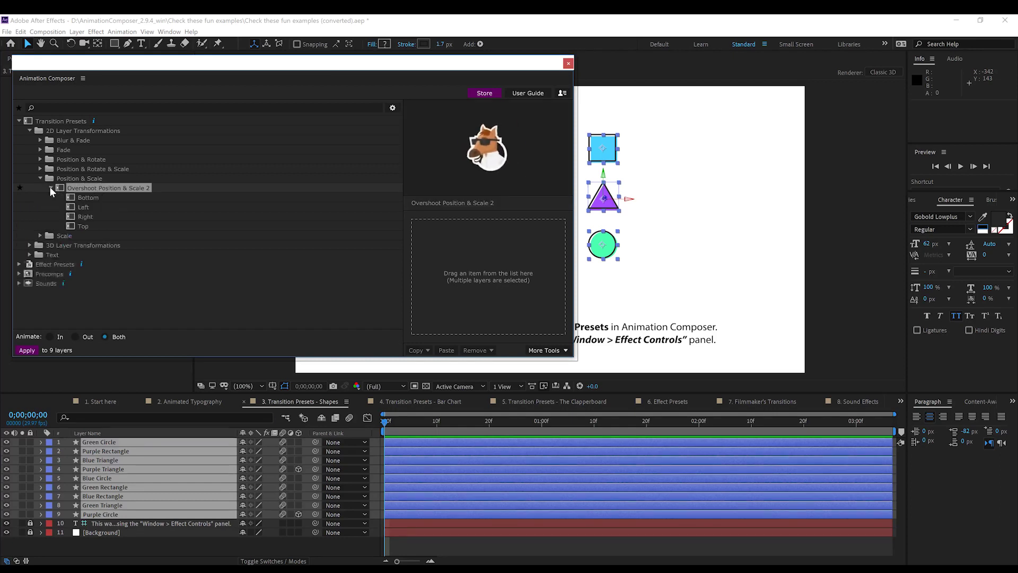
left_click(79, 226)
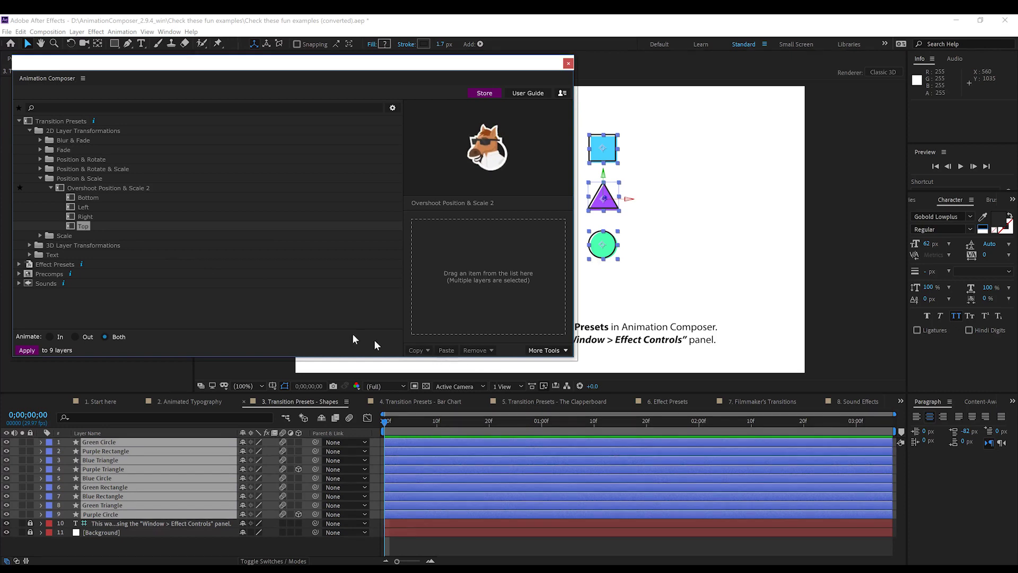
left_click_drag(82, 228, 454, 262)
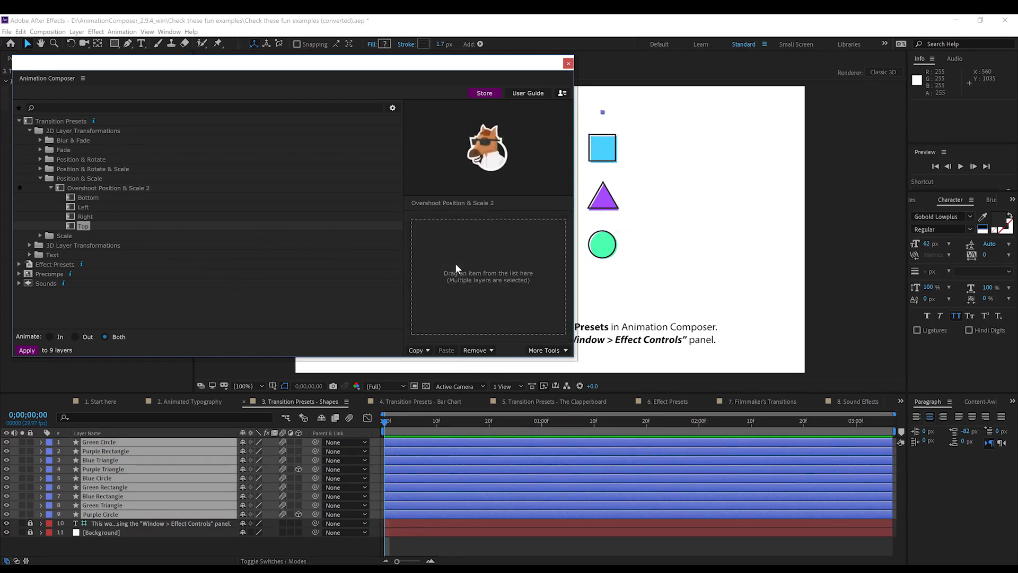
left_click(568, 64)
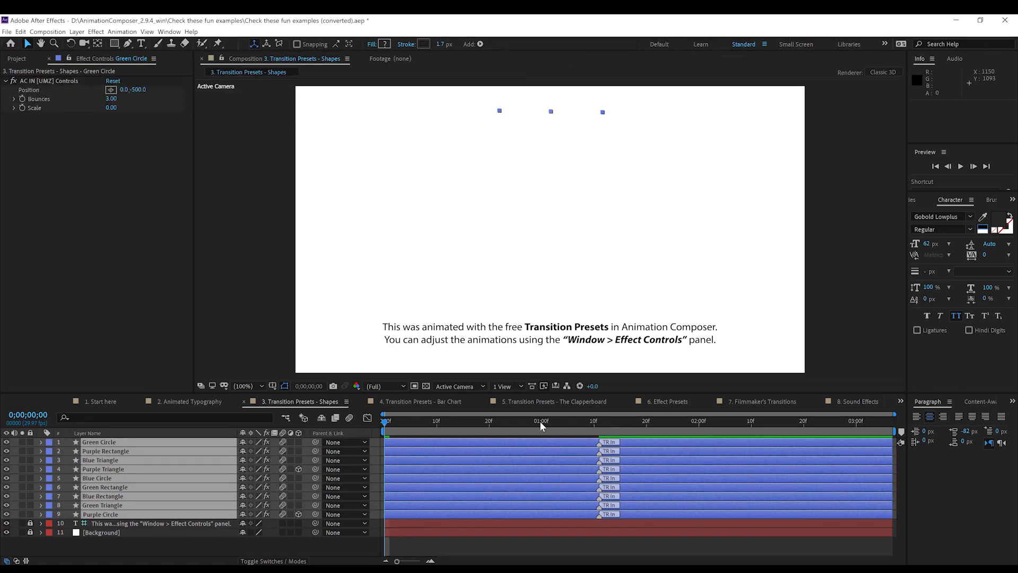
- Preview the shapes' new entrance animation from the start of the composition
key("space")
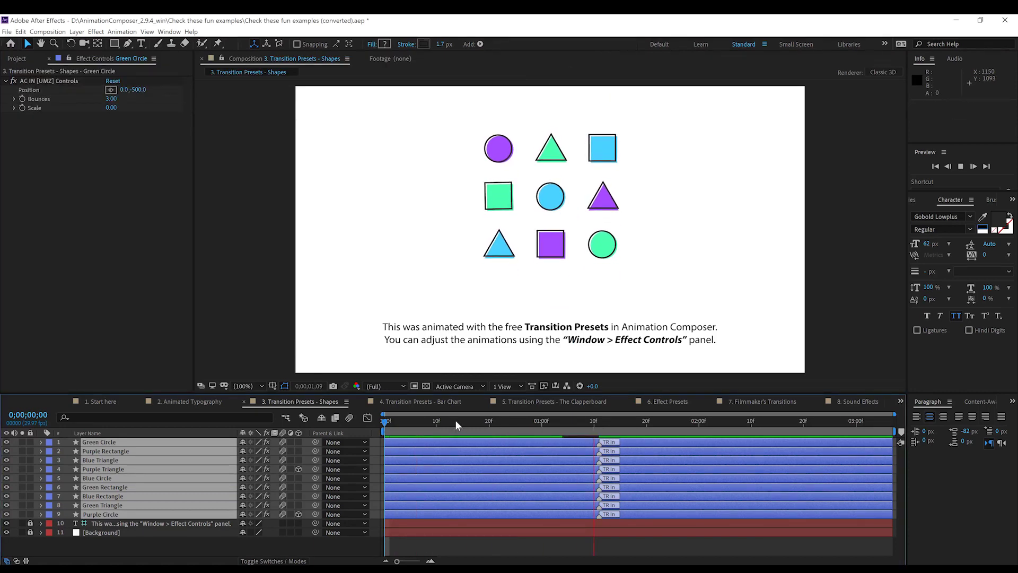
key("space")
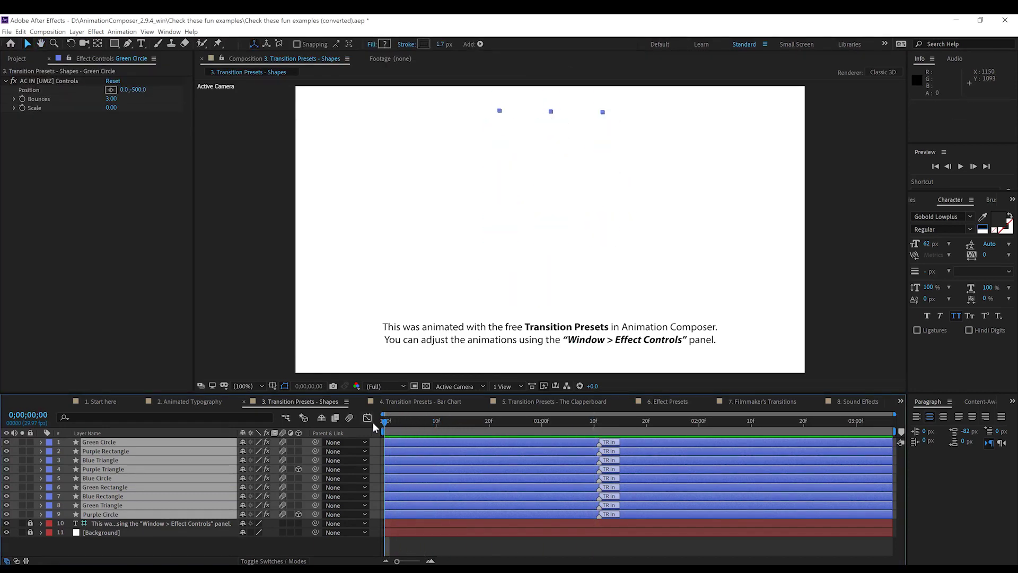
- Stagger the nine shape layers by 1 frame in ASC order with the Transition Shifter and preview the result
left_click(170, 32)
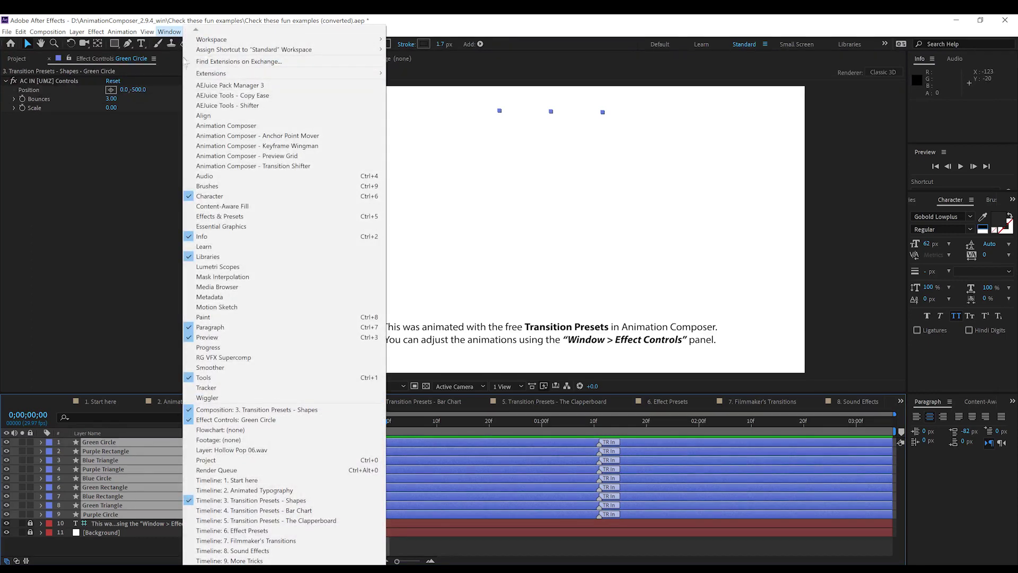
left_click(244, 166)
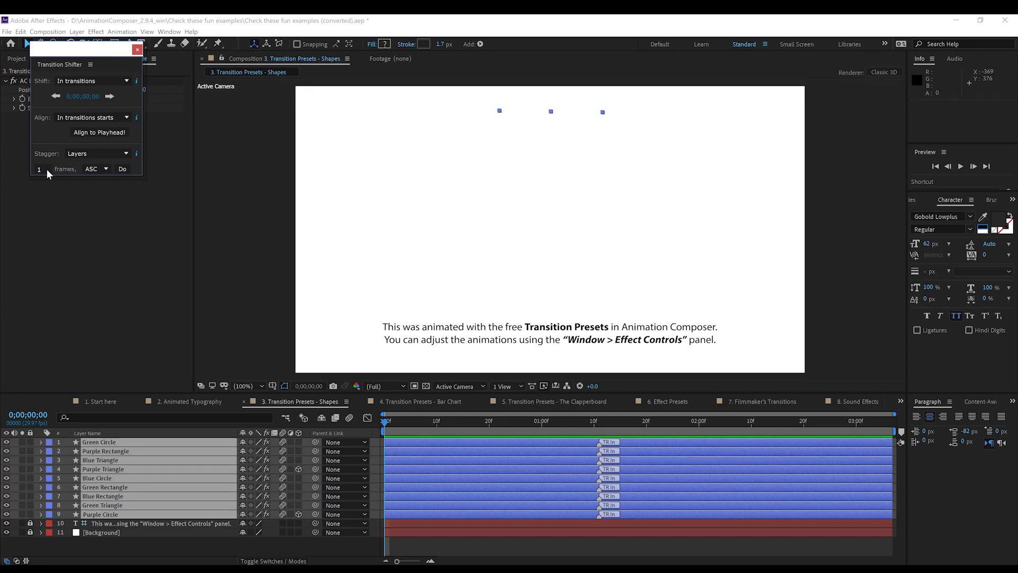
left_click(122, 168)
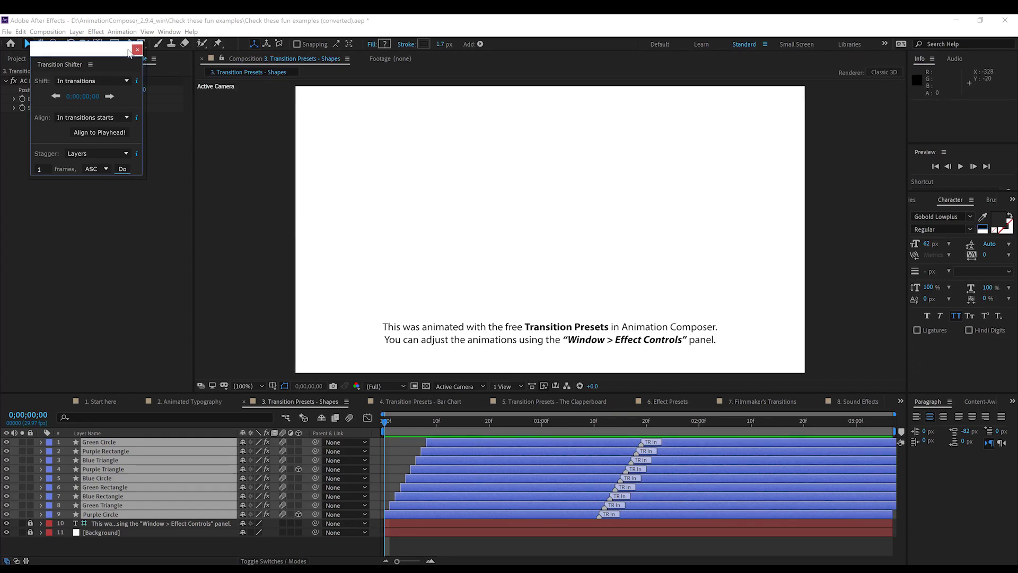
left_click(137, 50)
key("space")
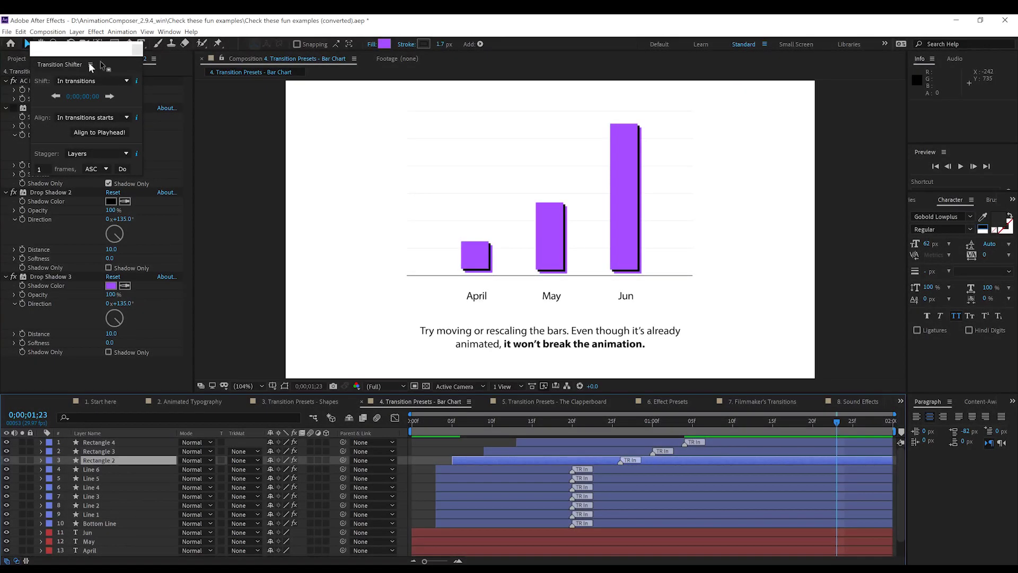
- Close the Transition Shifter and preview the Transition Presets - Bar Chart composition from its start
left_click(136, 50)
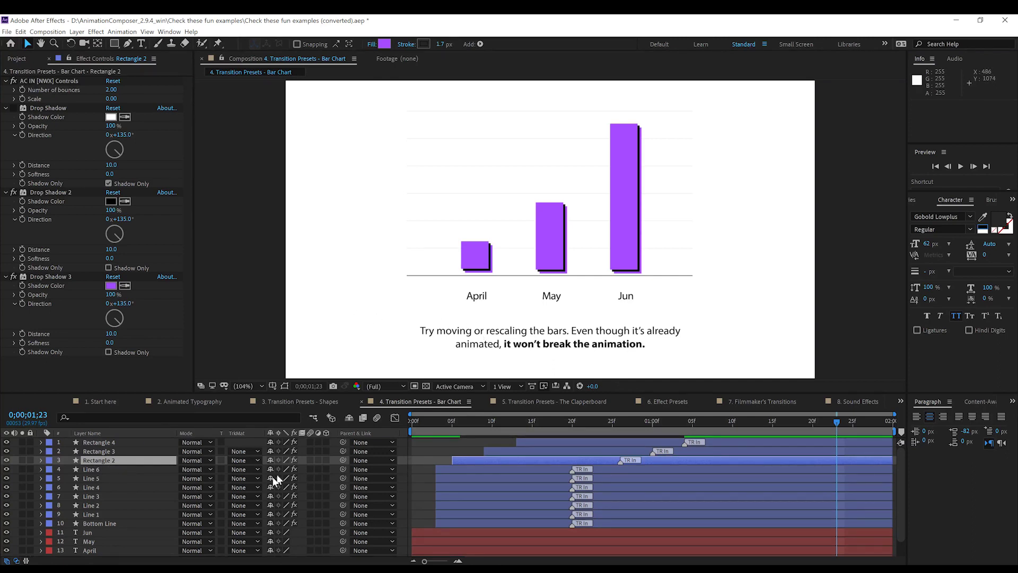
left_click_drag(472, 422, 412, 423)
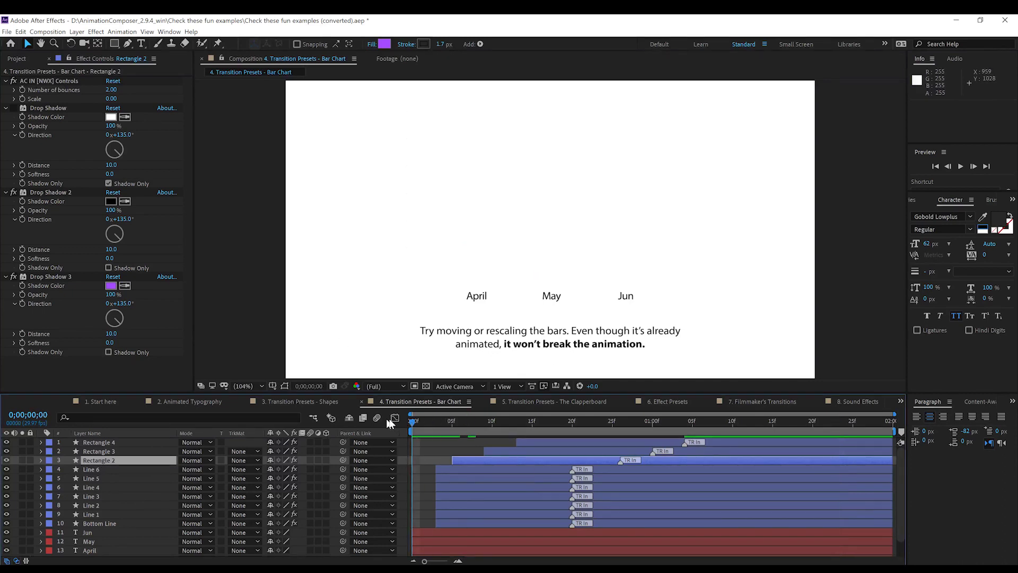
key("space")
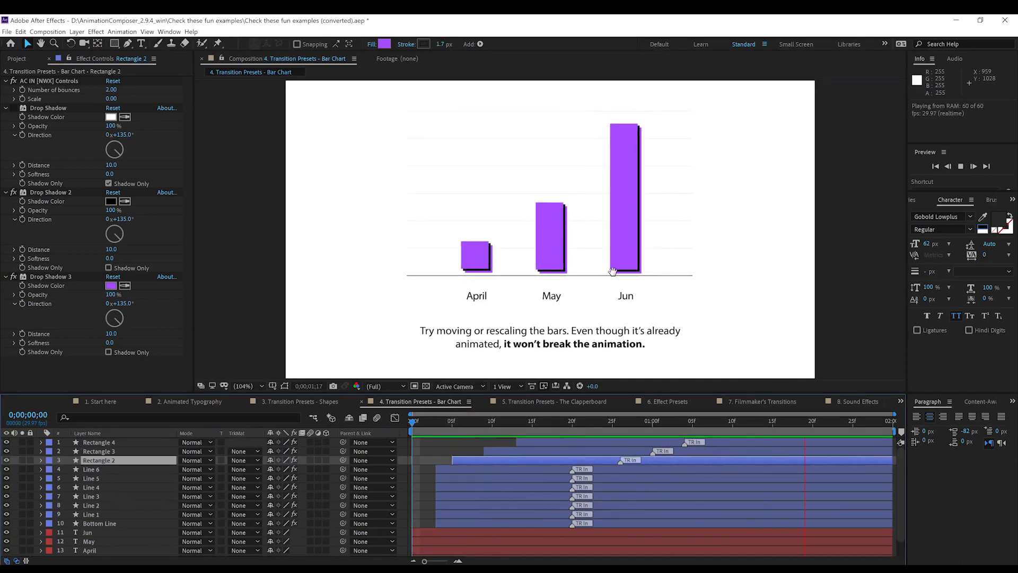
- At 0;00;00;21, move the April bar (Rectangle 2) about 199 px to the left and preview the animation from the start
left_click_drag(430, 421, 581, 422)
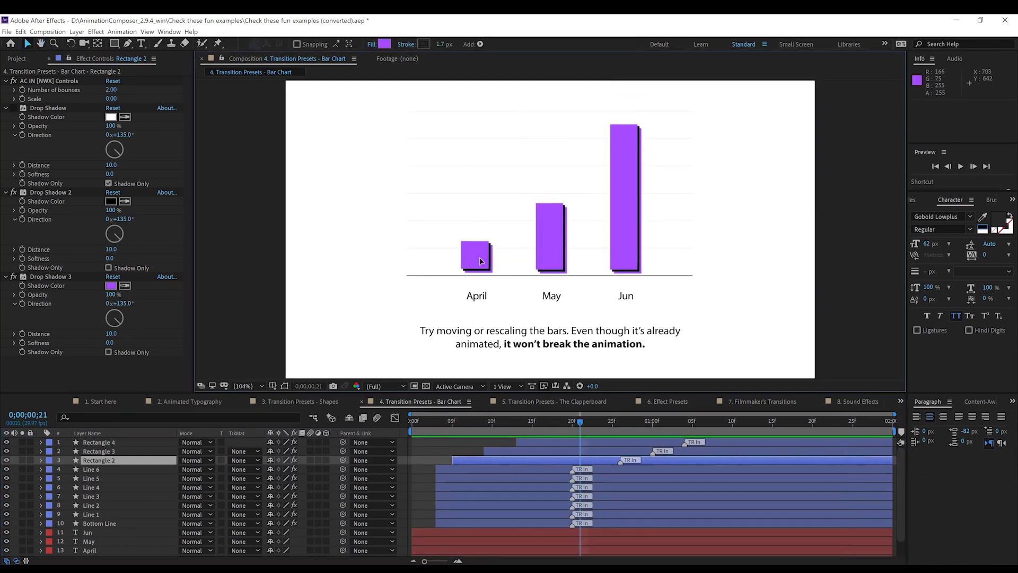
left_click_drag(481, 261, 424, 258)
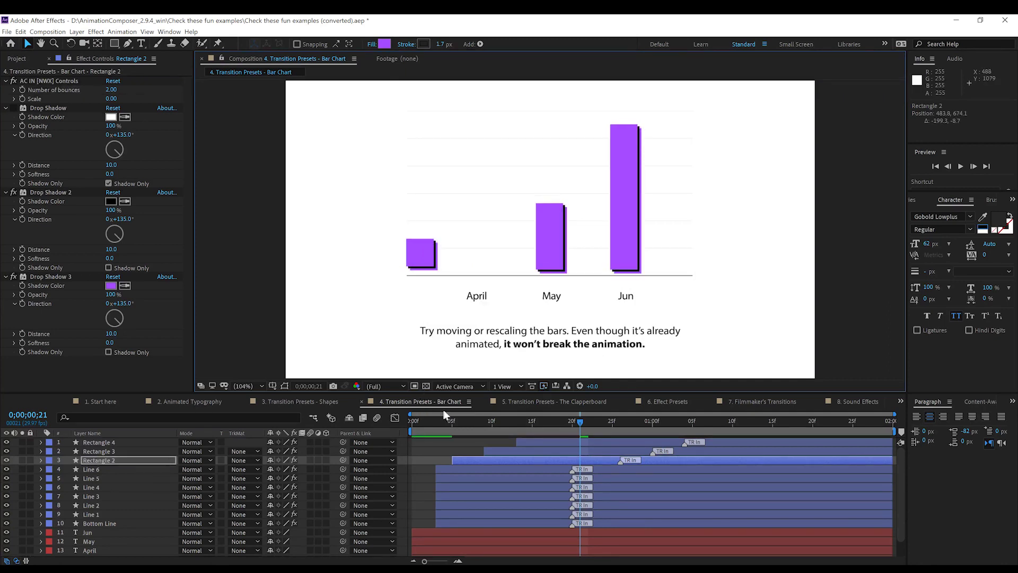
left_click_drag(449, 418, 374, 424)
key("space")
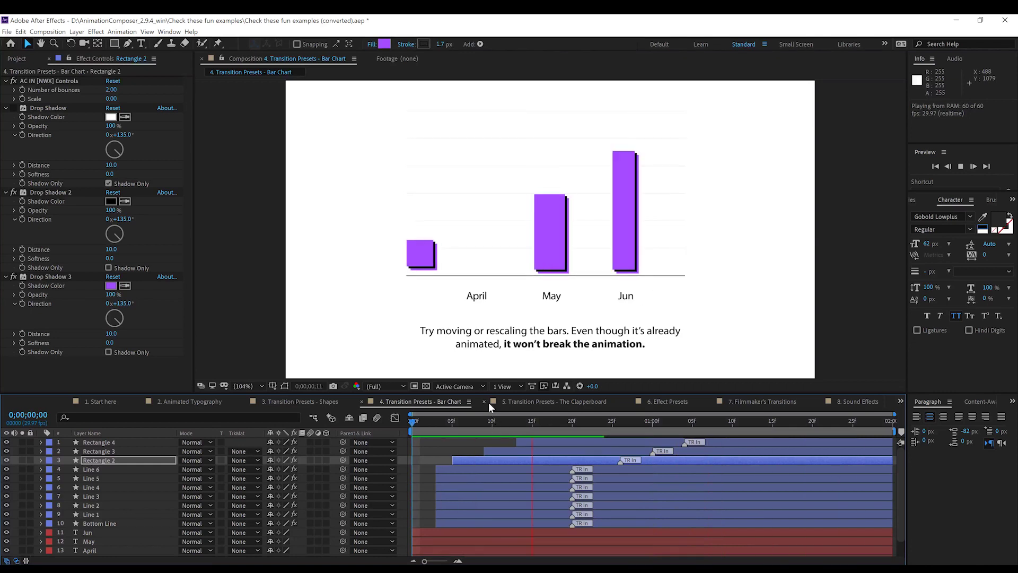
key("space")
- Move the April bar about 192 px right, back above its label, and scale it to about 751%
left_click_drag(427, 256, 481, 258)
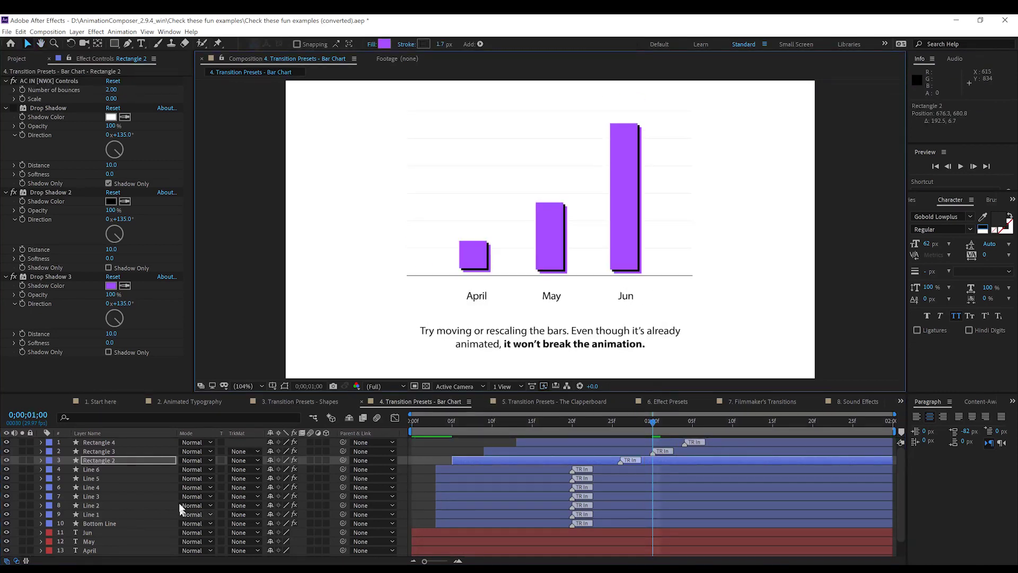
key("s")
left_click_drag(310, 470, 535, 462)
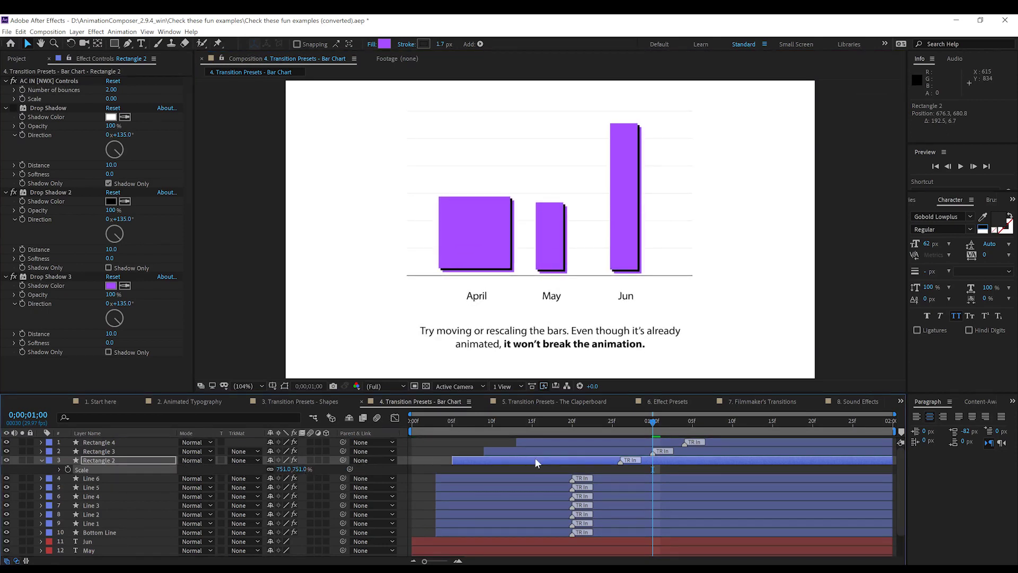
- Preview the bar chart animation with the enlarged April bar from the start of the composition
left_click(440, 420)
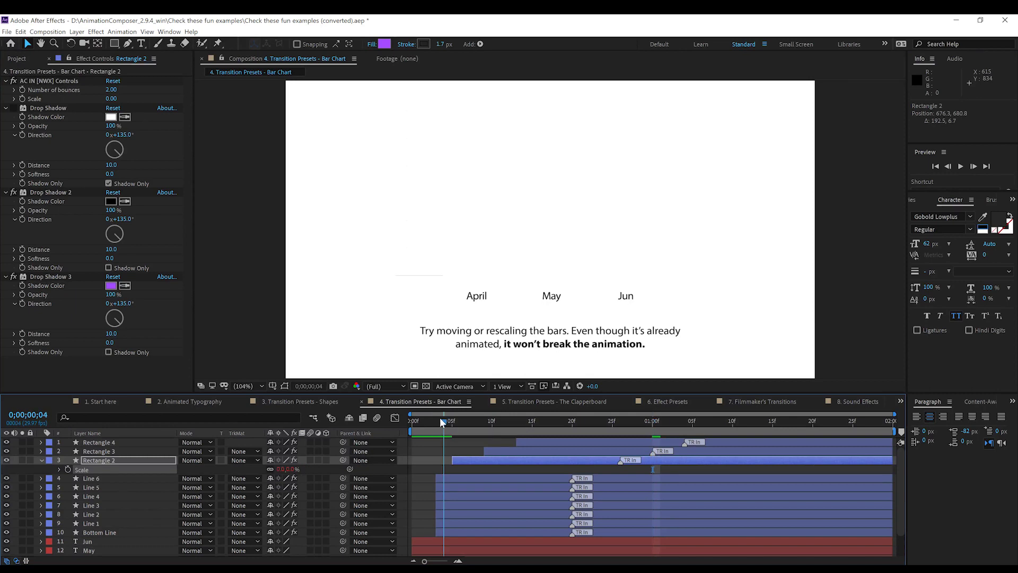
left_click_drag(440, 420, 355, 418)
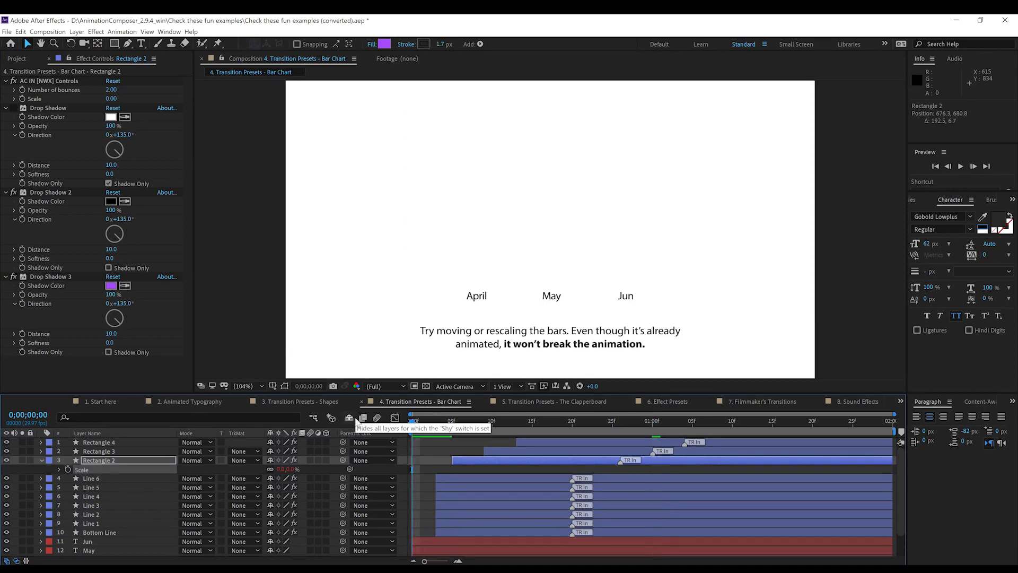
key("space")
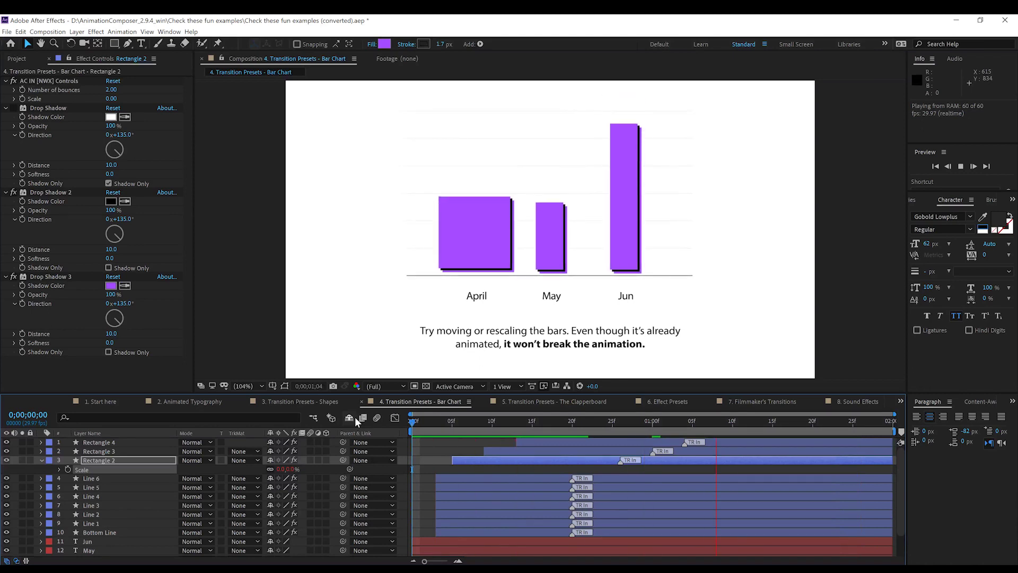
- Preview the Transition Presets - The Clapperboard composition and scrub its timeline to 0;00;00;22
key("space")
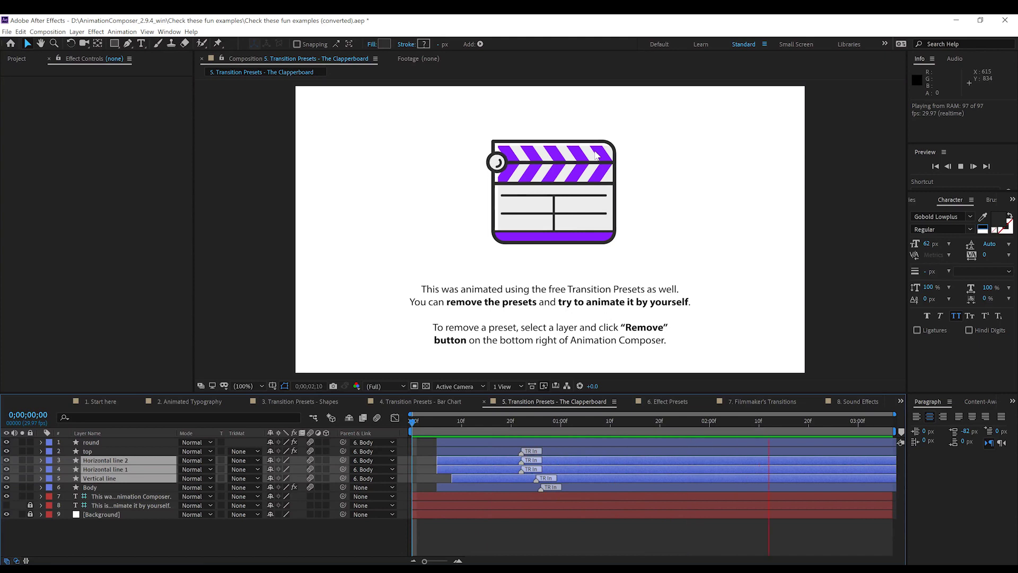
key("space")
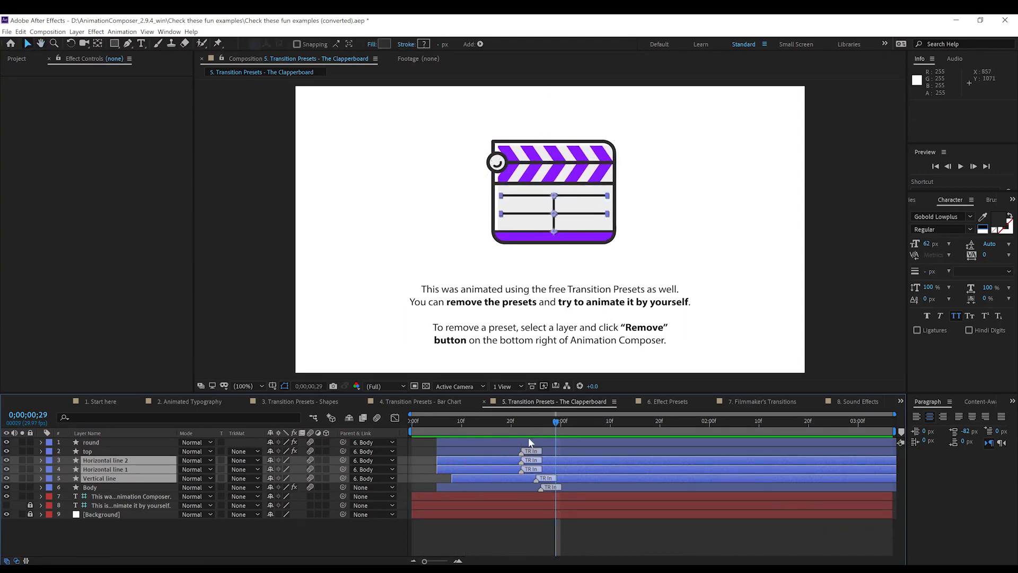
left_click_drag(555, 423, 799, 423)
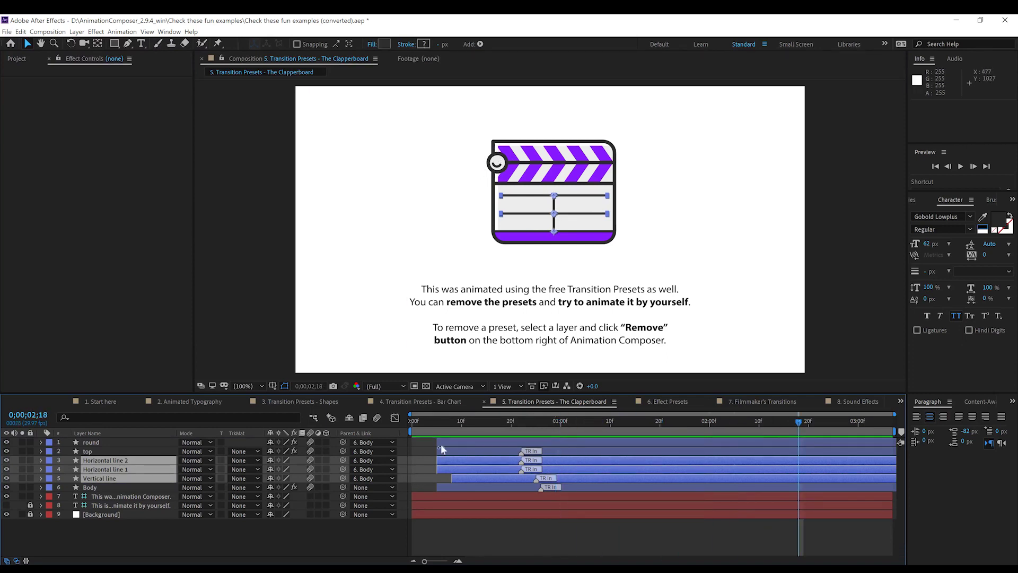
left_click_drag(456, 418, 520, 421)
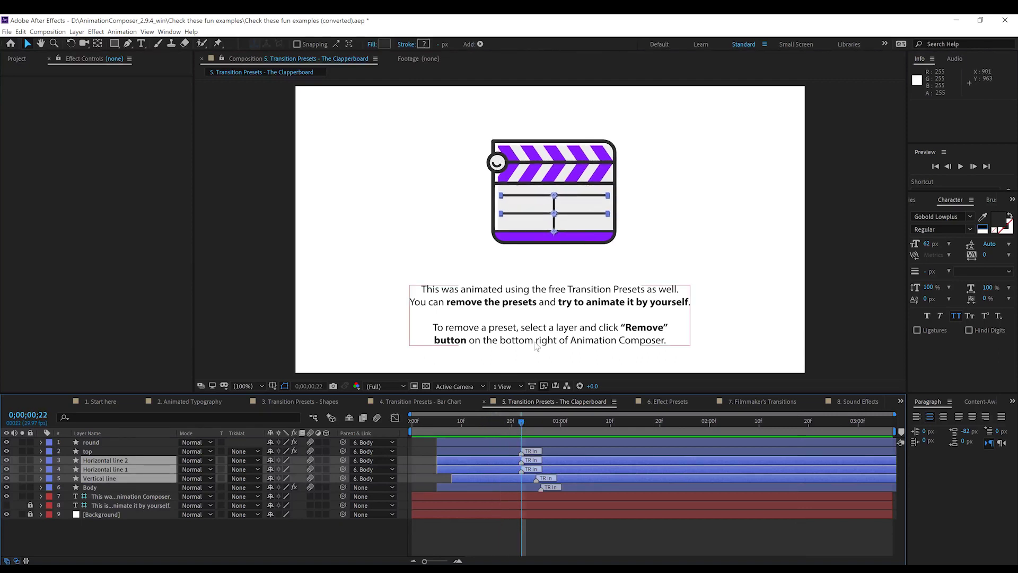
- Remove all Animation Composer presets from the six clapperboard layers, round through Body
left_click(93, 484)
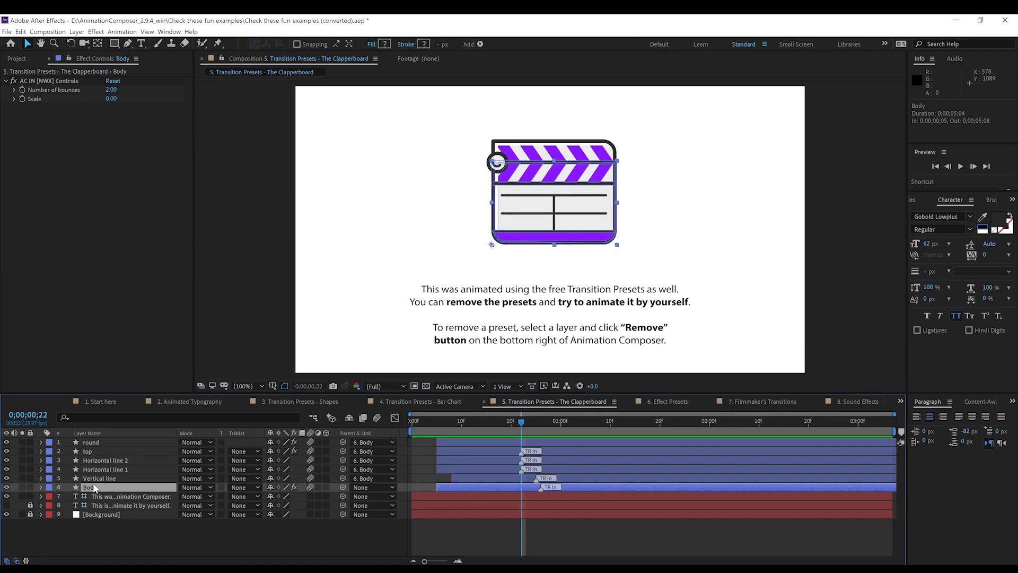
left_click(90, 442, "shift")
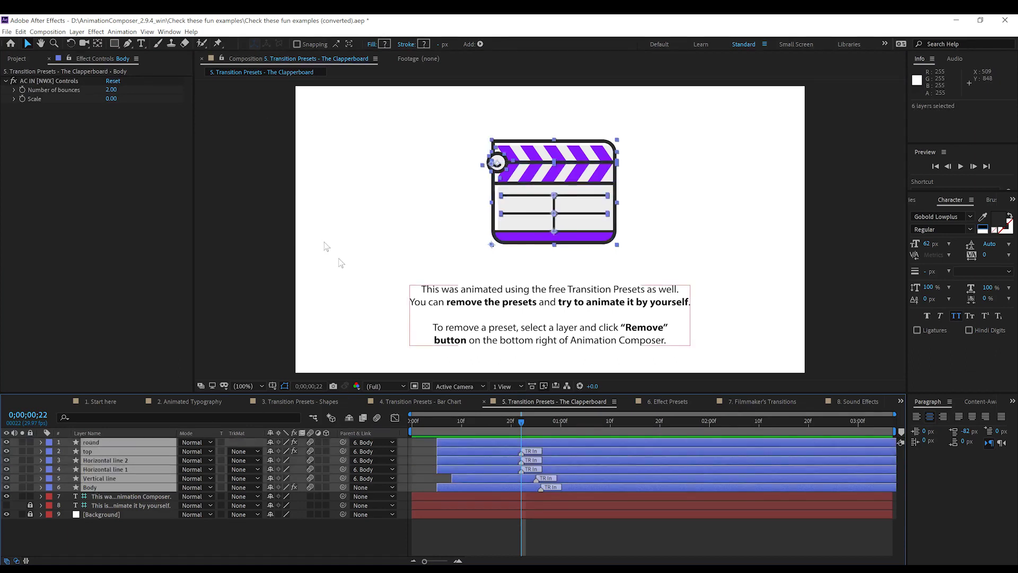
left_click(170, 31)
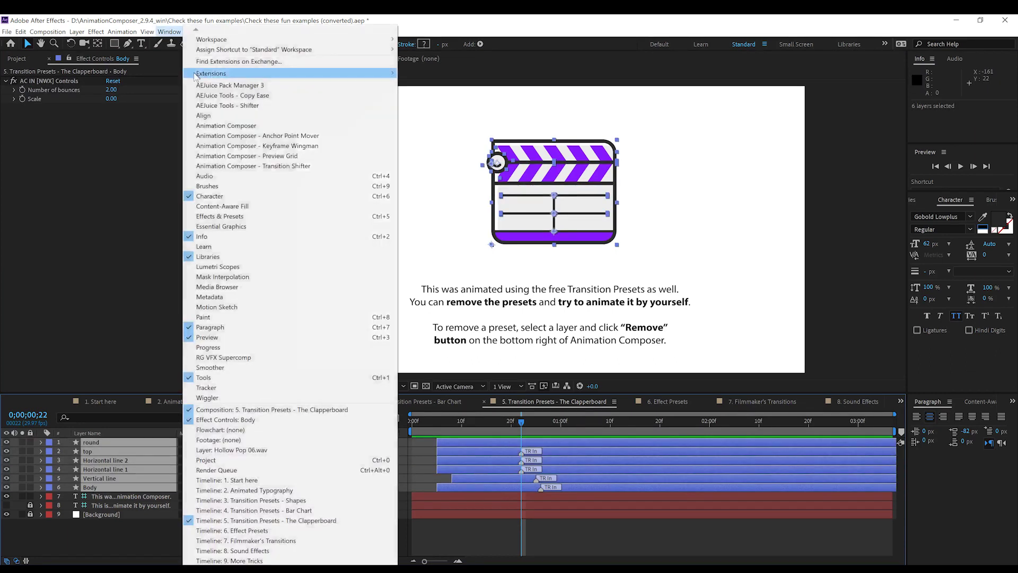
left_click(234, 129)
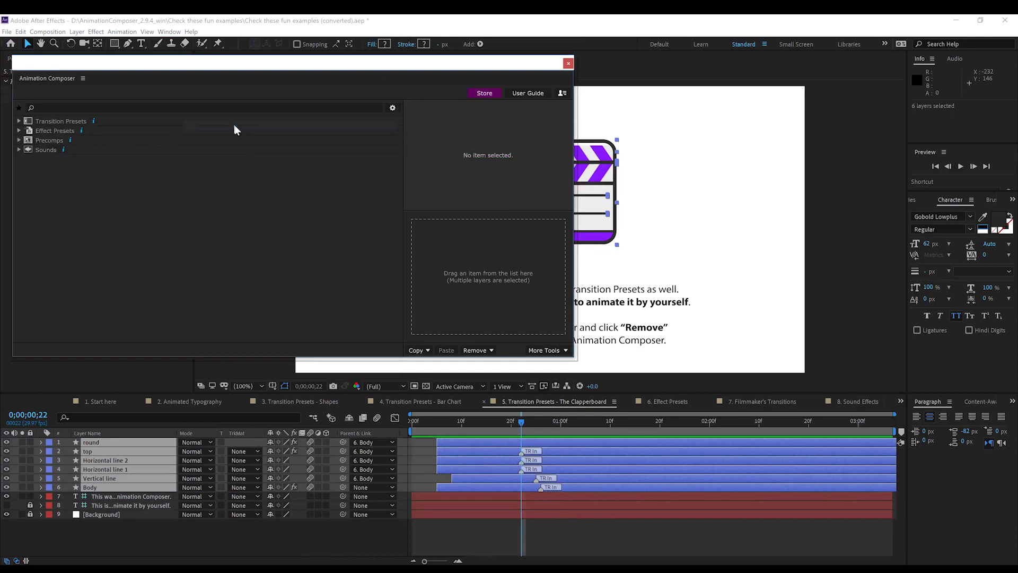
left_click(475, 350)
left_click(464, 256)
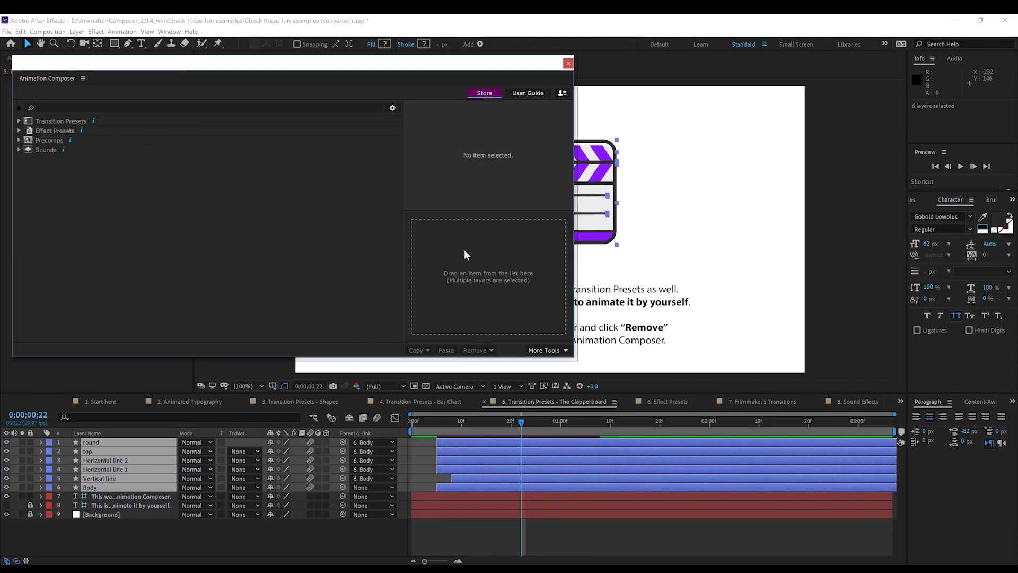
left_click(568, 65)
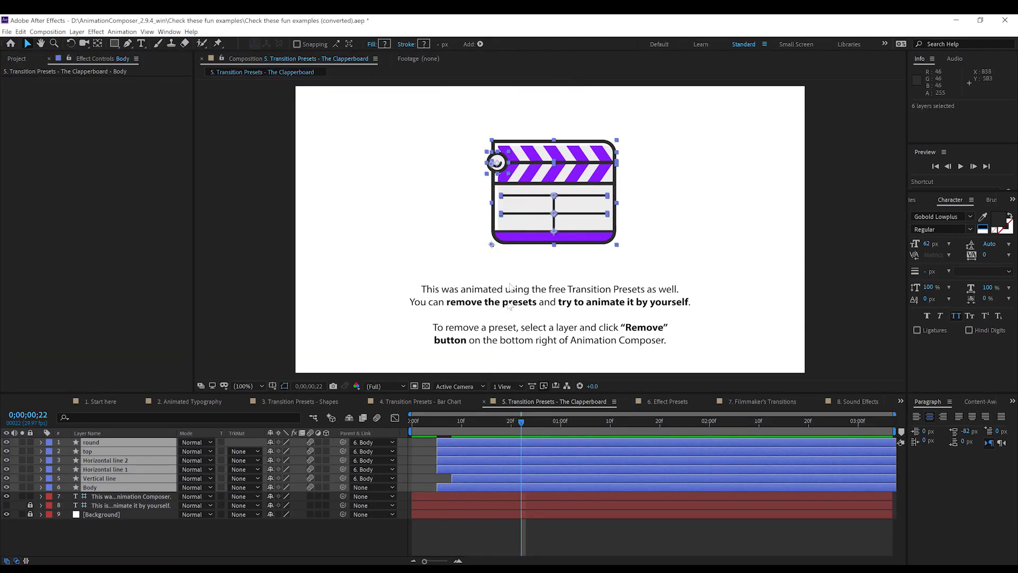
- Apply Overshoot Scale From Anchor Point 2 to the Body layer as an In transition and return the playhead to the start
left_click(78, 487)
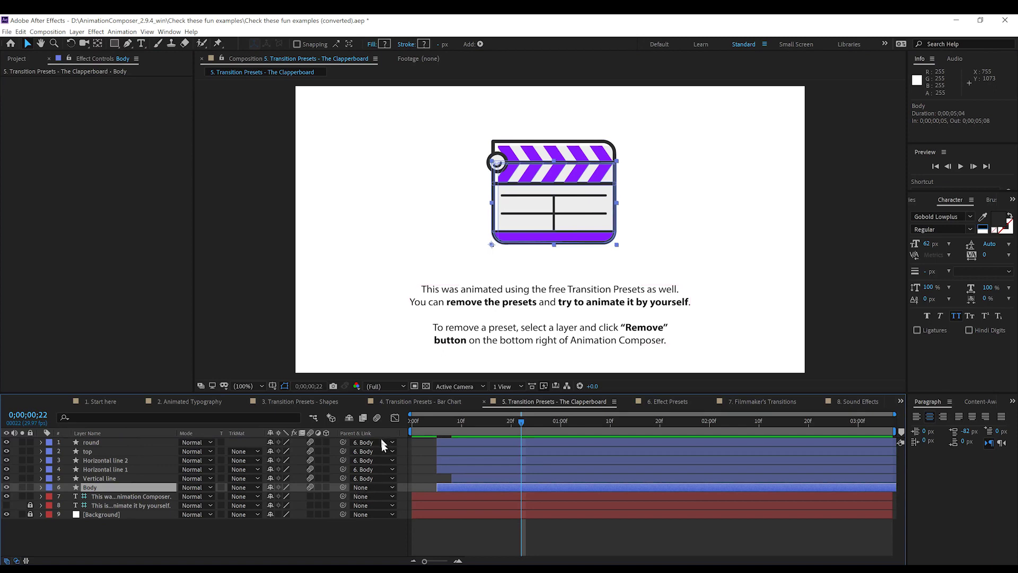
left_click(170, 32)
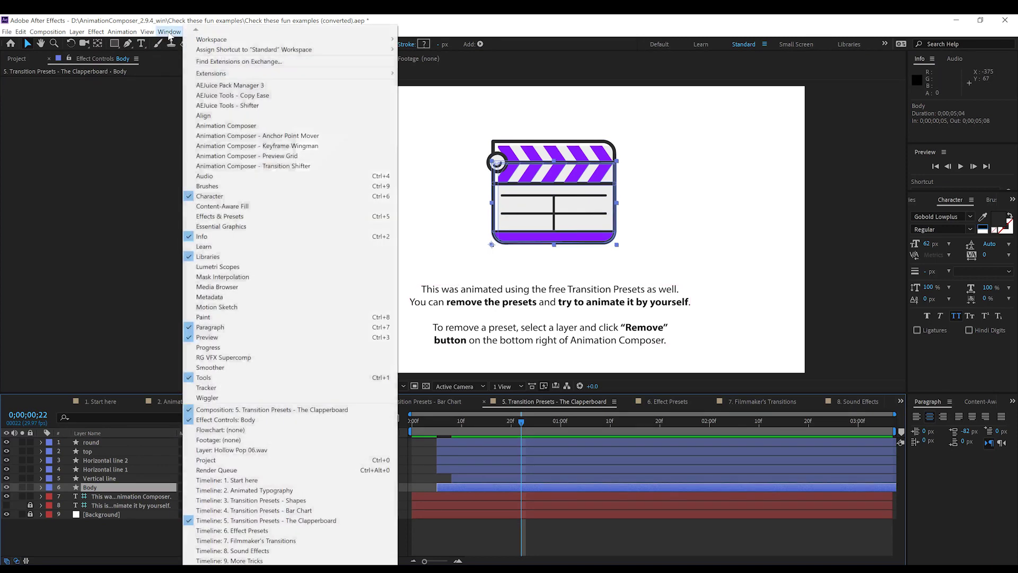
left_click(241, 125)
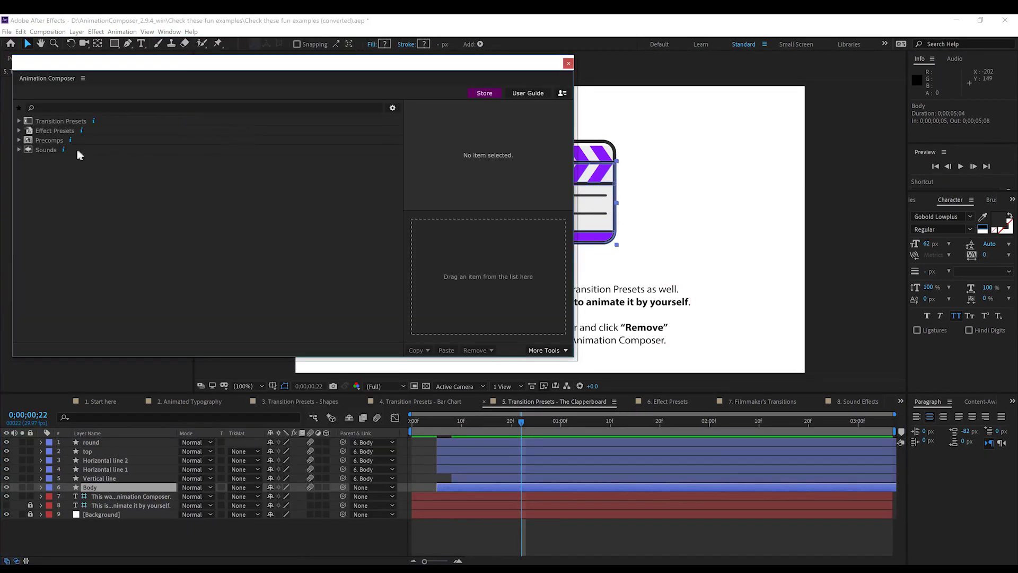
left_click(18, 121)
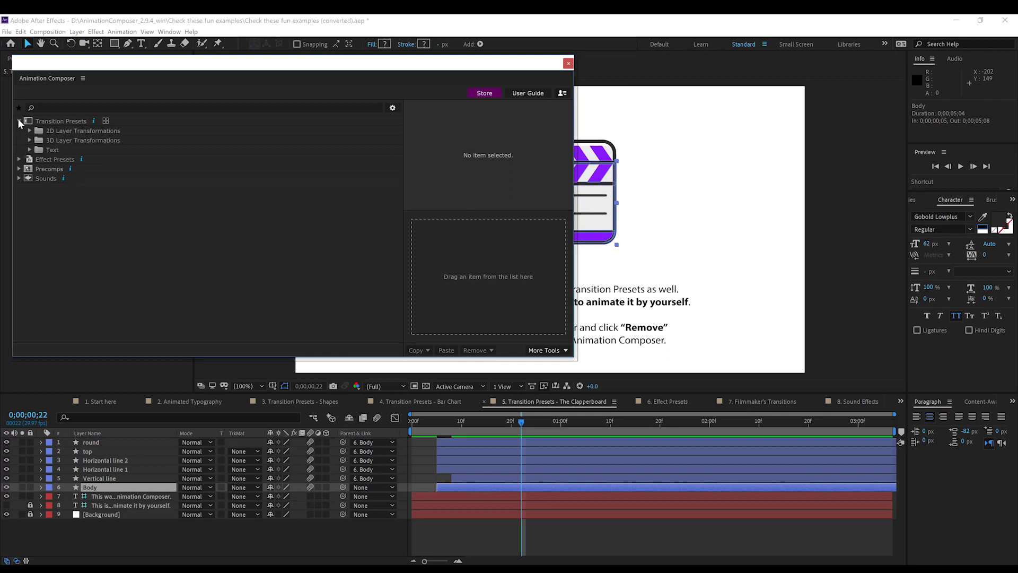
left_click(30, 131)
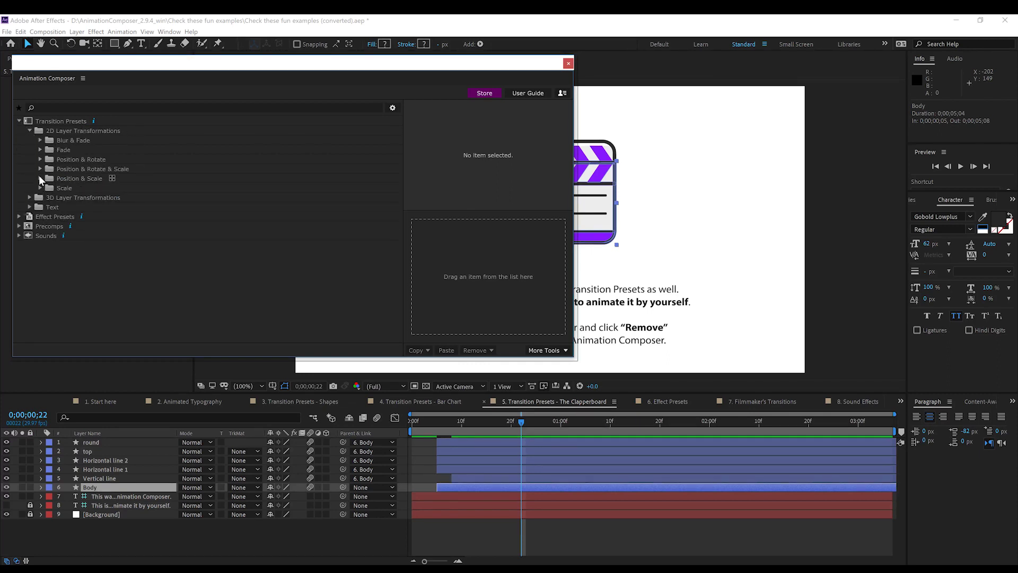
left_click(39, 188)
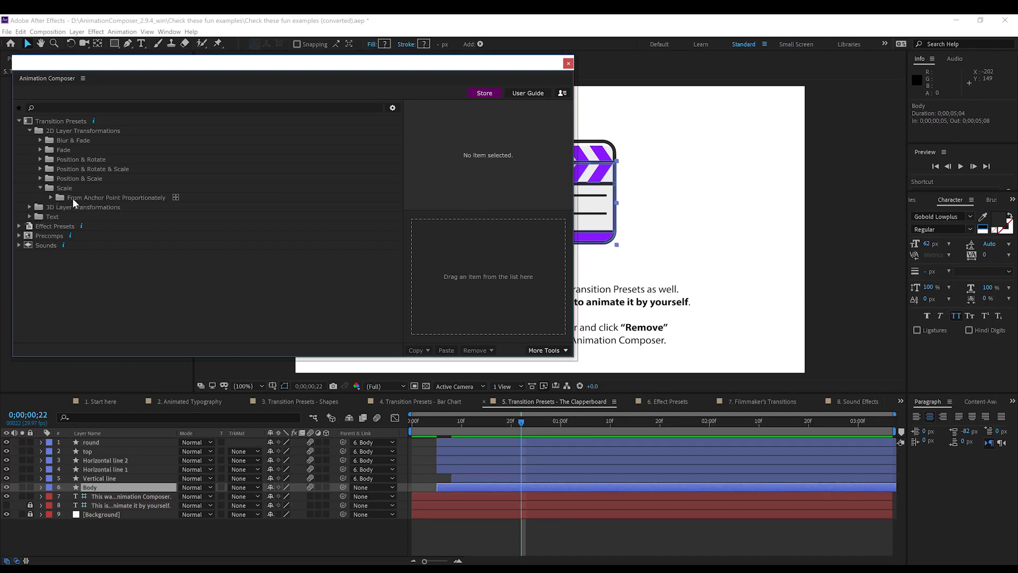
left_click(51, 197)
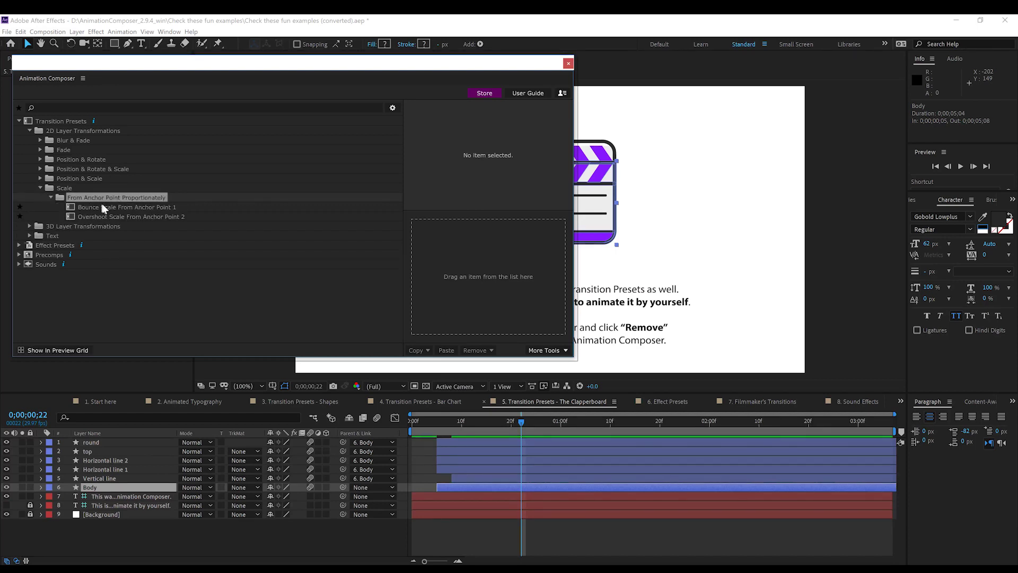
left_click(116, 215)
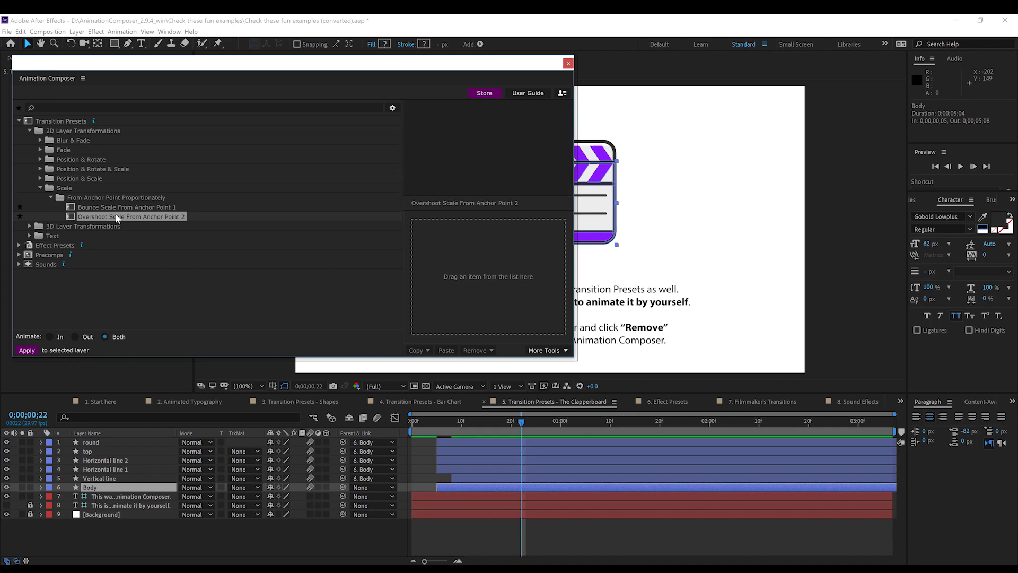
left_click_drag(116, 214, 477, 290)
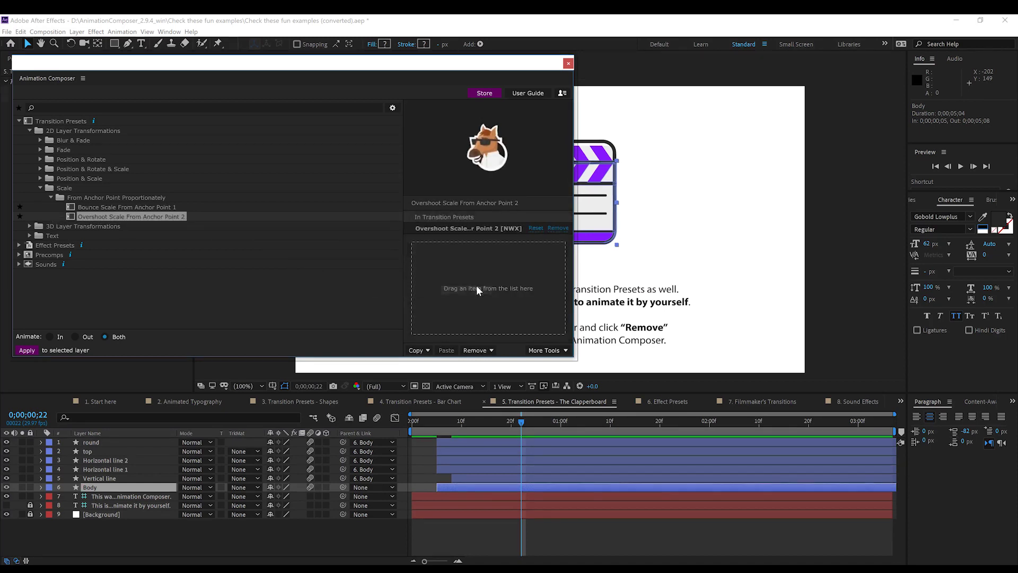
left_click(568, 64)
left_click(415, 423)
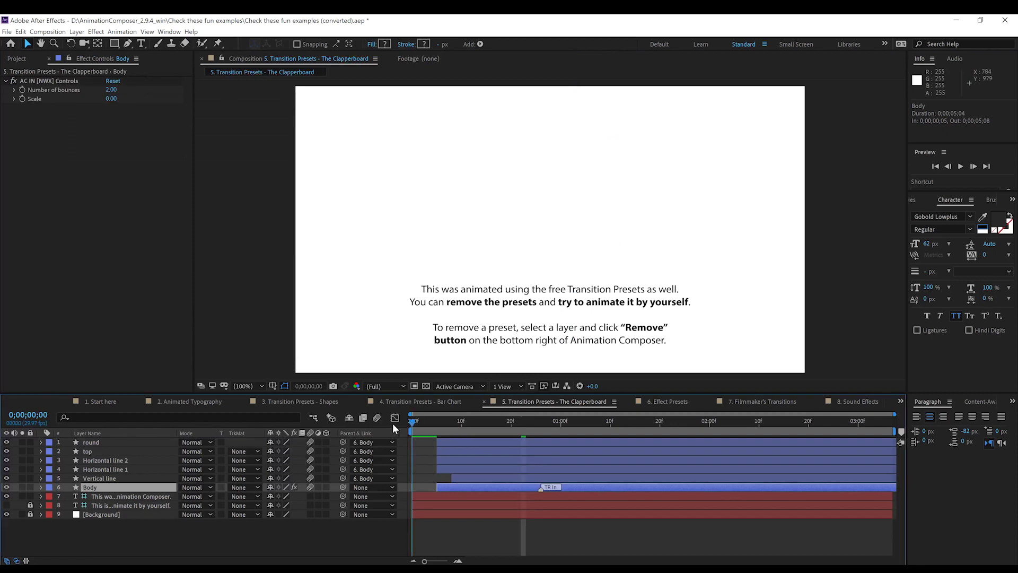
- Preview the Body layer's overshoot scale animation and move the playhead to 0;00;00;08
key("space")
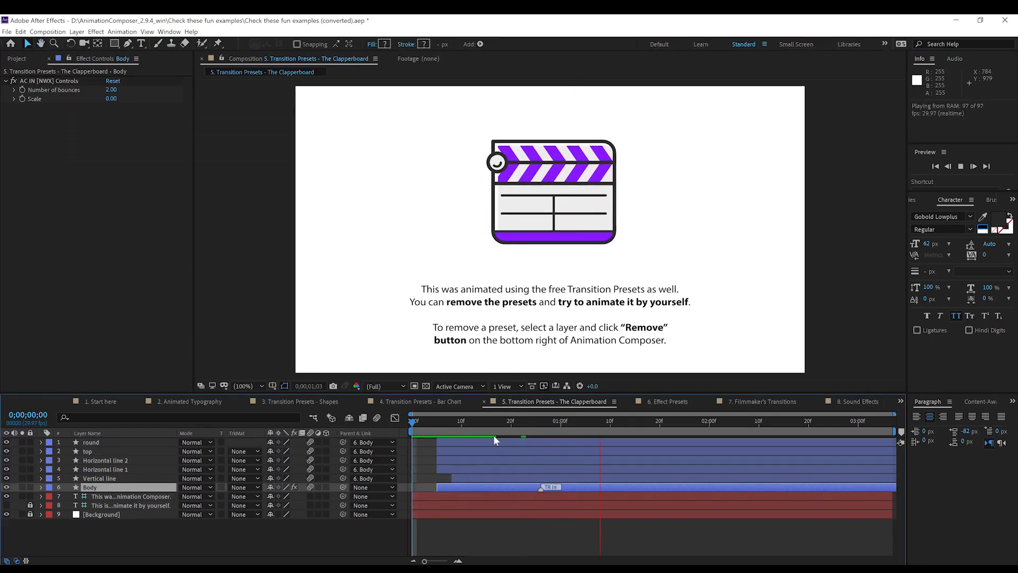
left_click(452, 424)
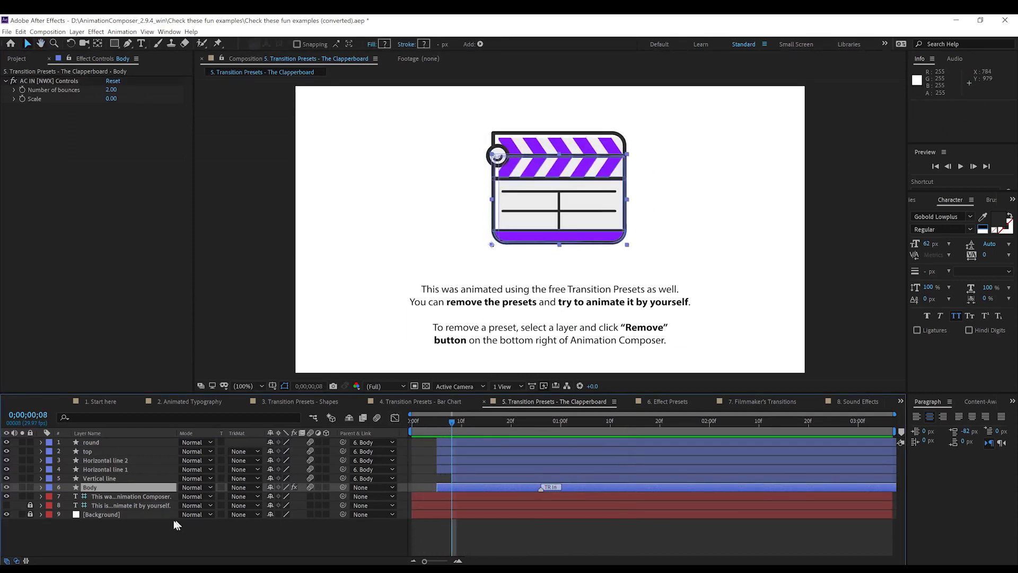
- Apply the Left variant of Ease Position & Rotate 1 from Animation Composer to the top layer as an In transition
left_click(87, 450)
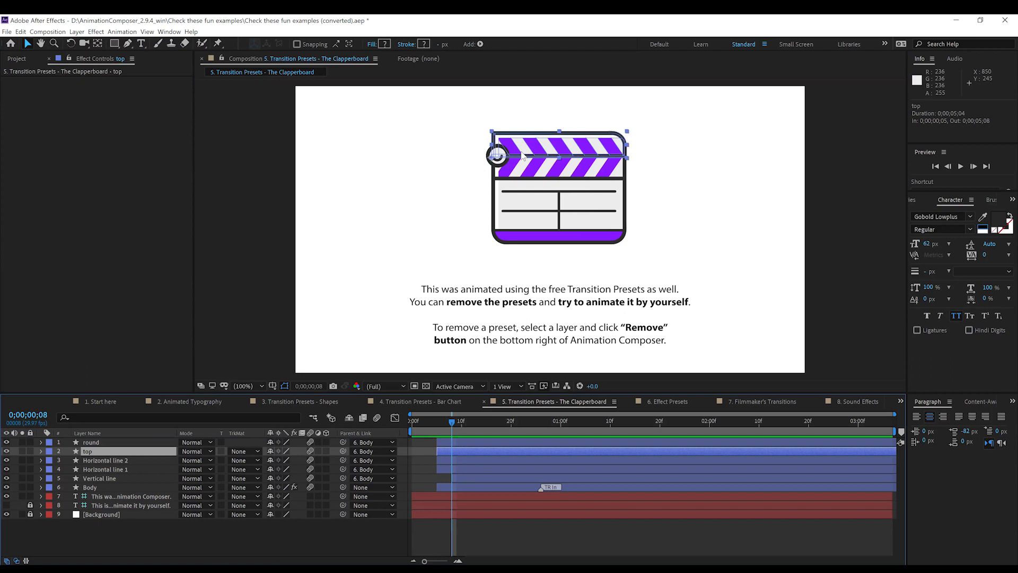
left_click(96, 32)
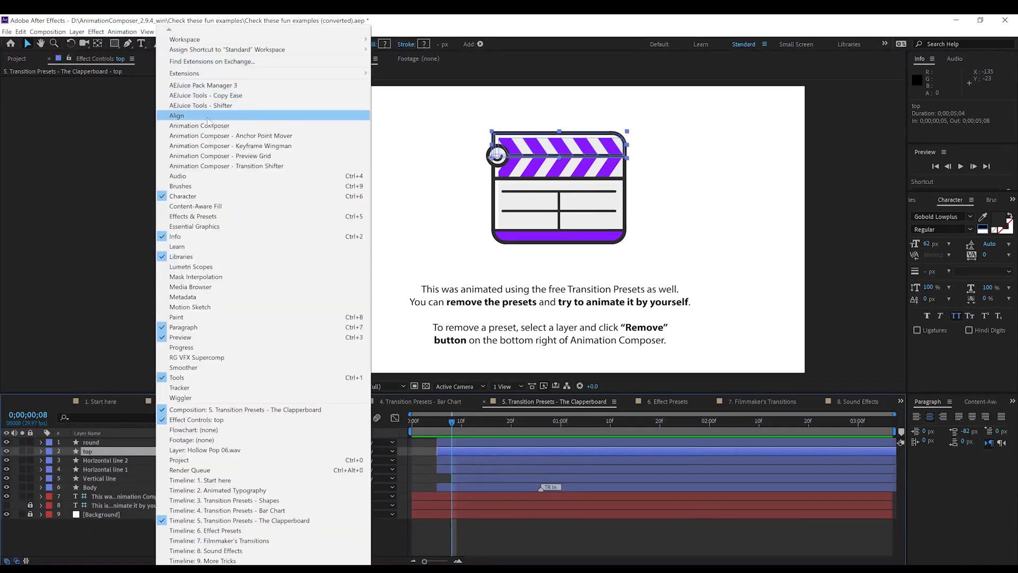
left_click(208, 126)
left_click(19, 121)
left_click(29, 130)
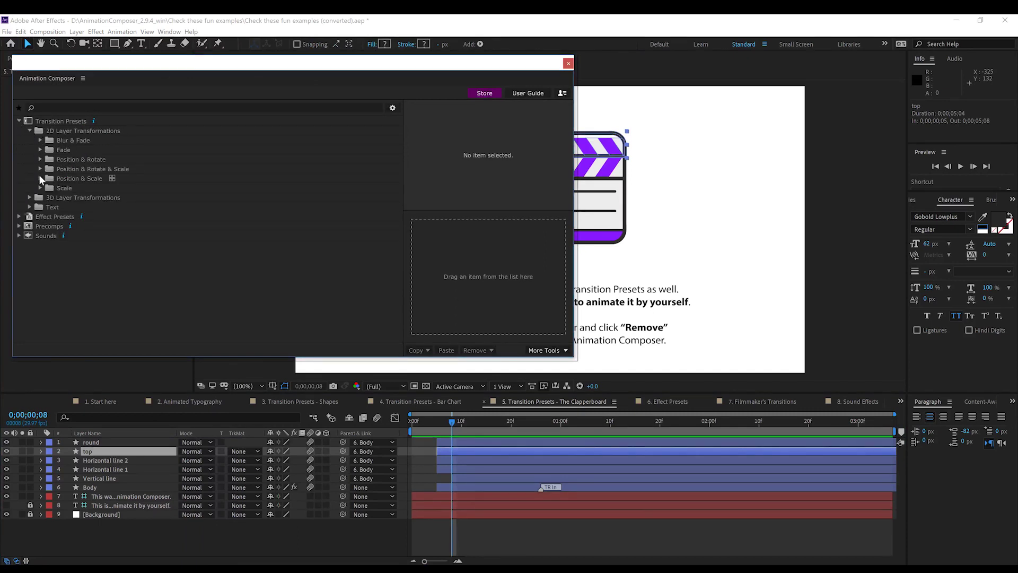
left_click(40, 159)
left_click(92, 170)
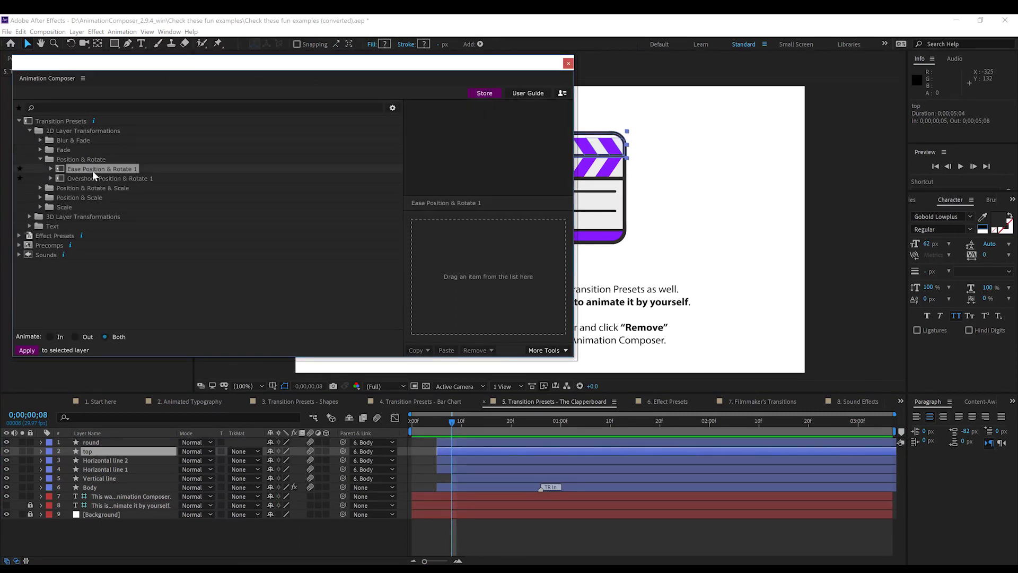
left_click(51, 169)
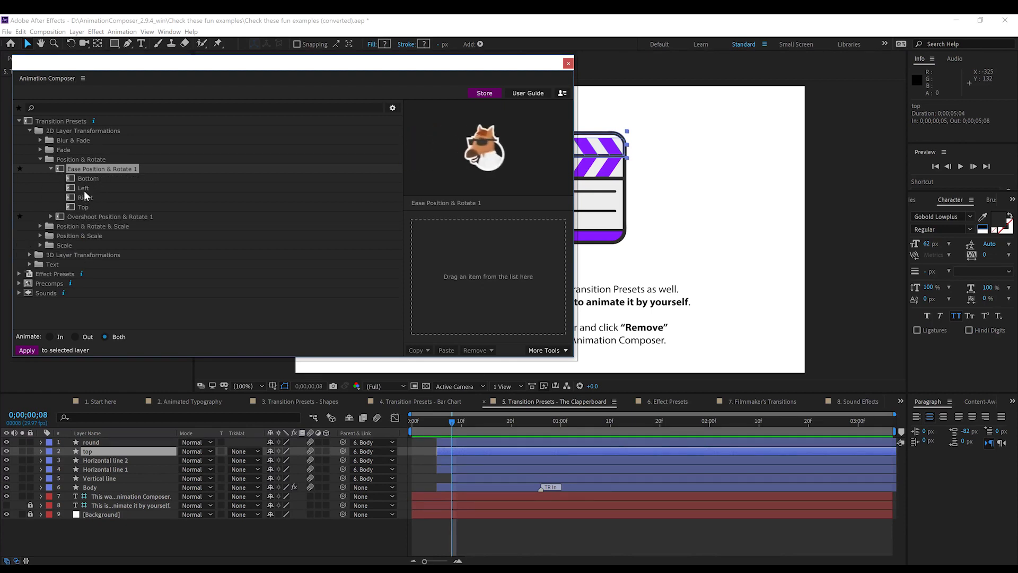
left_click_drag(84, 187, 469, 285)
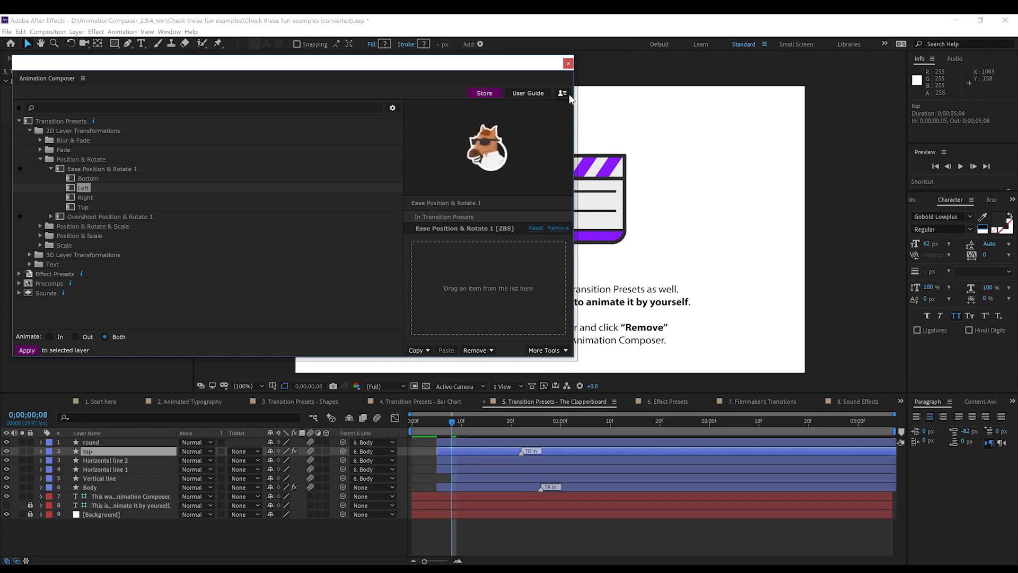
left_click(567, 63)
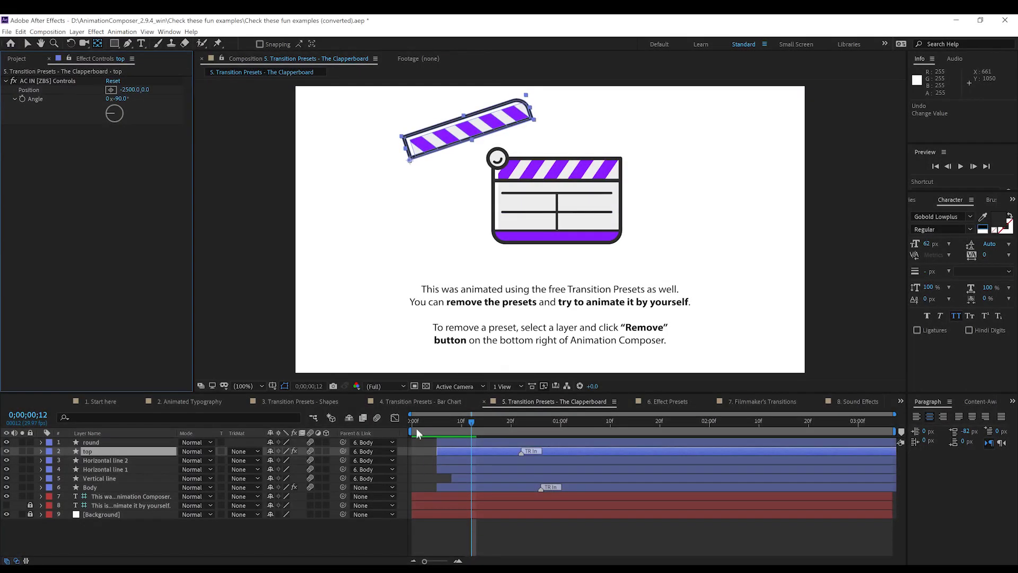
- At 0;00;00;10, set the In transition's Position on the top layer to 33.0, 0.0 so it stays near the hinge
left_click_drag(416, 427, 460, 425)
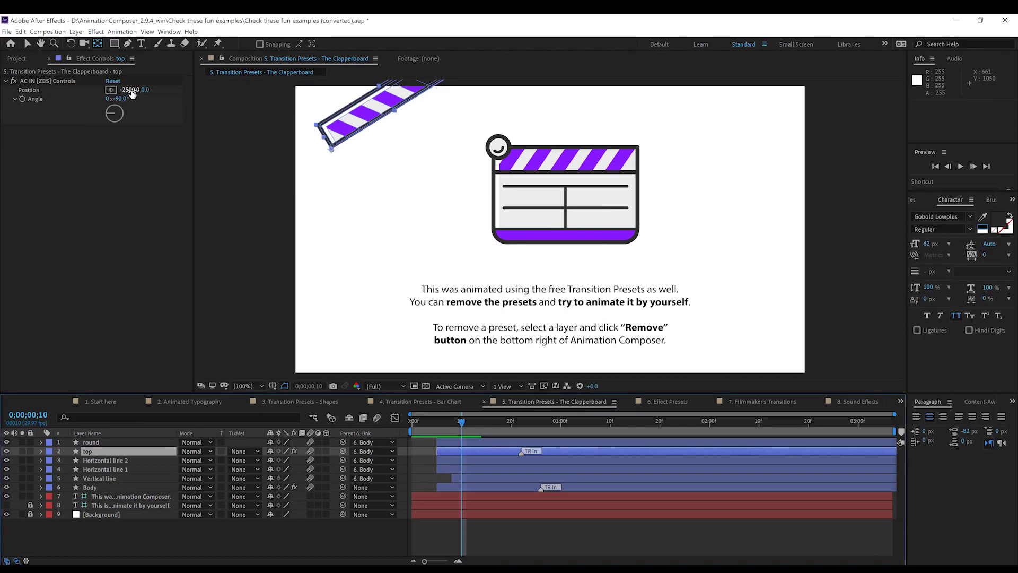
left_click_drag(132, 94, 874, 160)
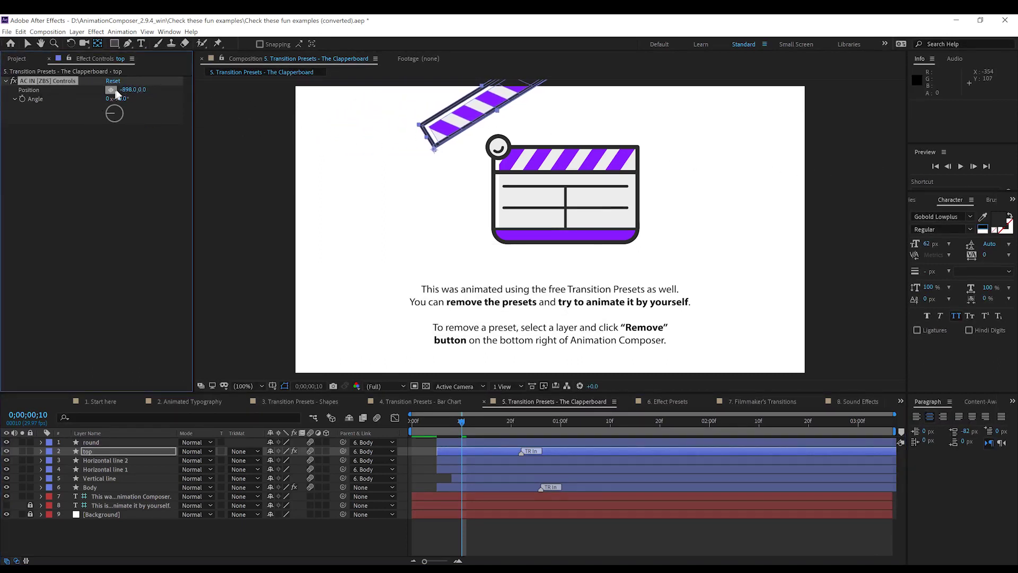
left_click_drag(117, 94, 697, 175)
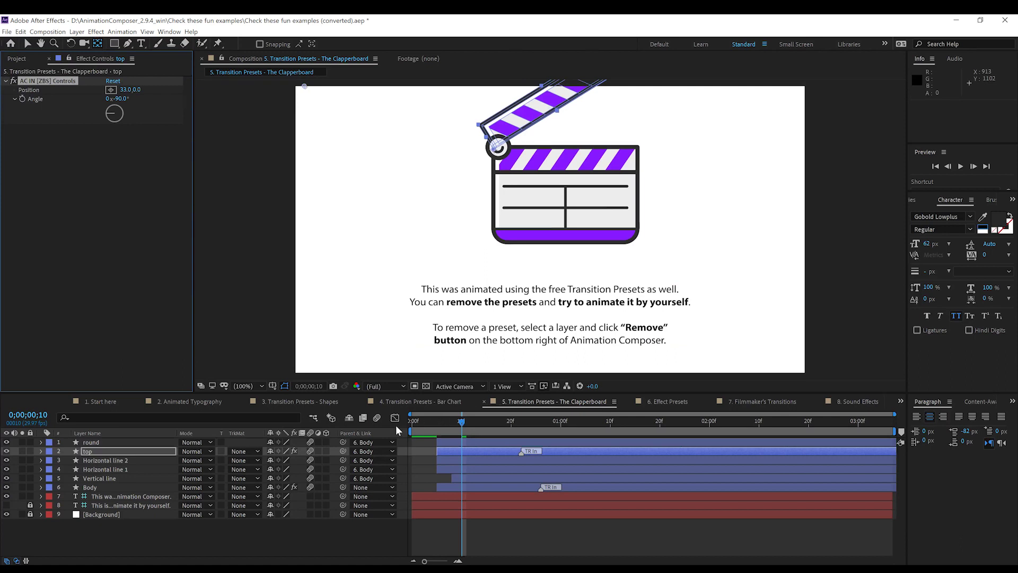
- Shorten the top layer's In transition by moving its TR In marker to 0;00;00;15, and preview the clapper motion
left_click_drag(414, 429, 486, 424)
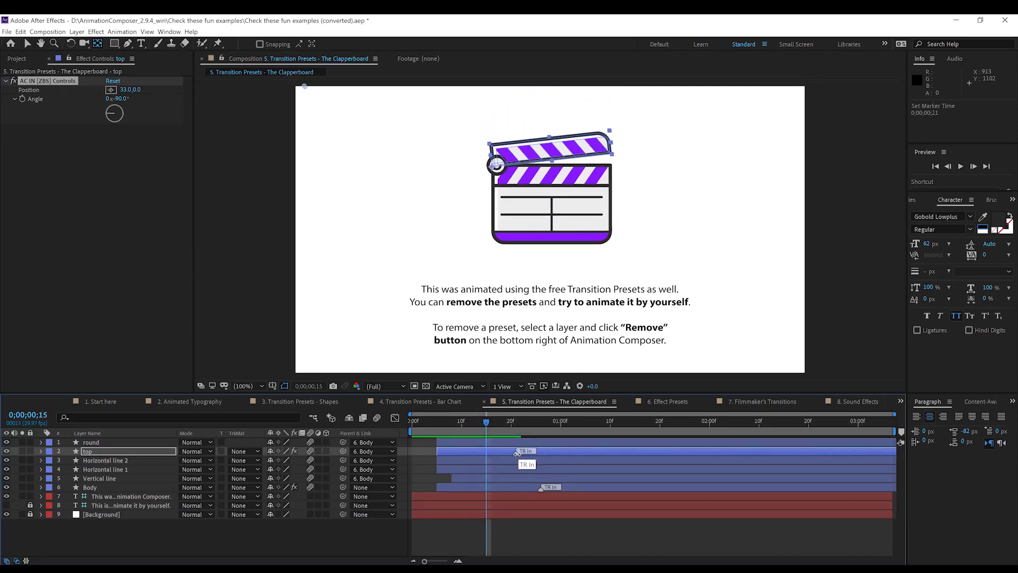
left_click_drag(520, 452, 486, 453)
mouse_move(424, 421)
left_mouse_down()
mouse_move(483, 422)
mouse_move(426, 423)
mouse_move(453, 431)
left_mouse_up()
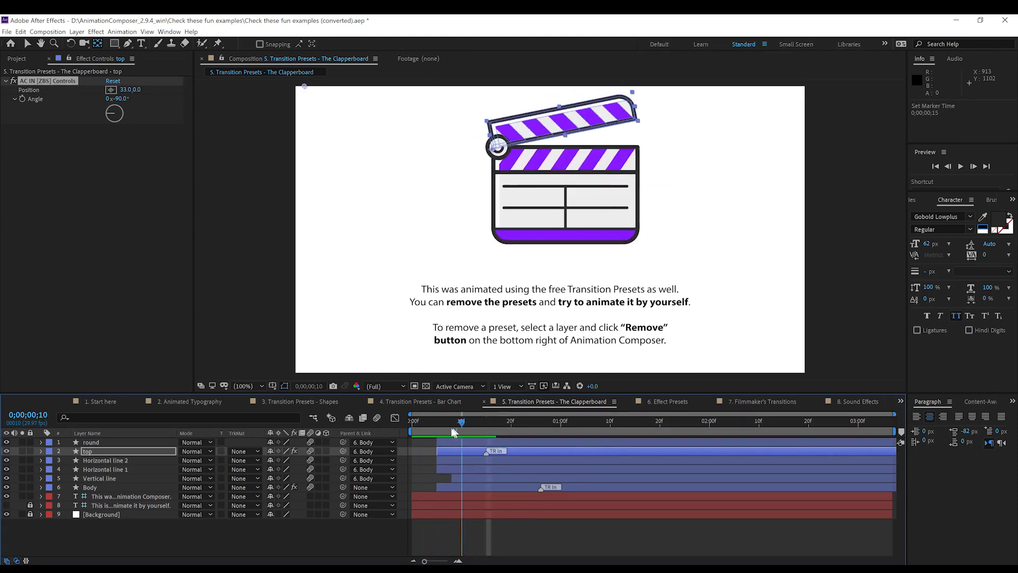
key("space")
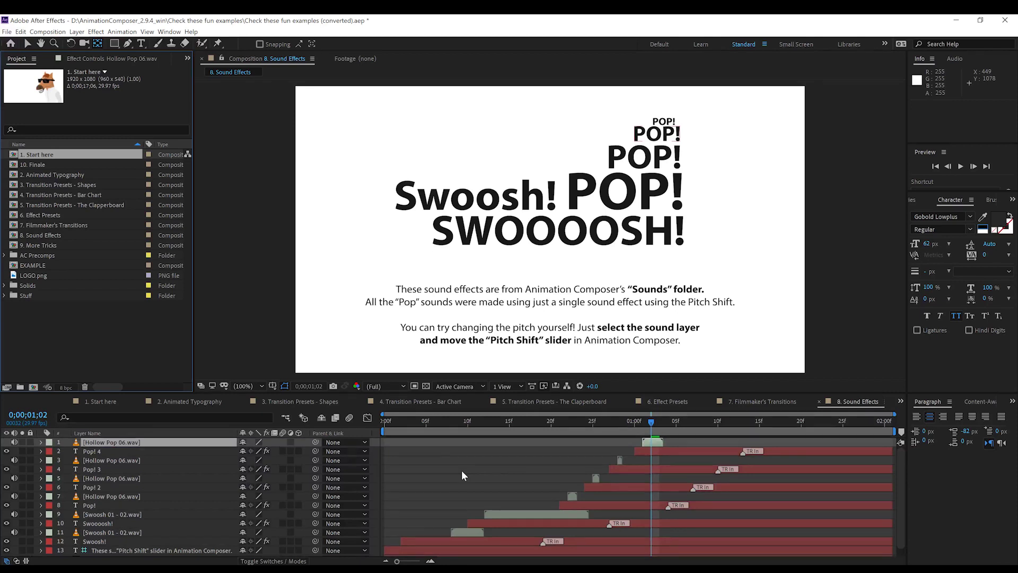
- Preview the 8. Sound Effects composition from its start and scrub the timeline to 0;00;01;02
left_click(410, 421)
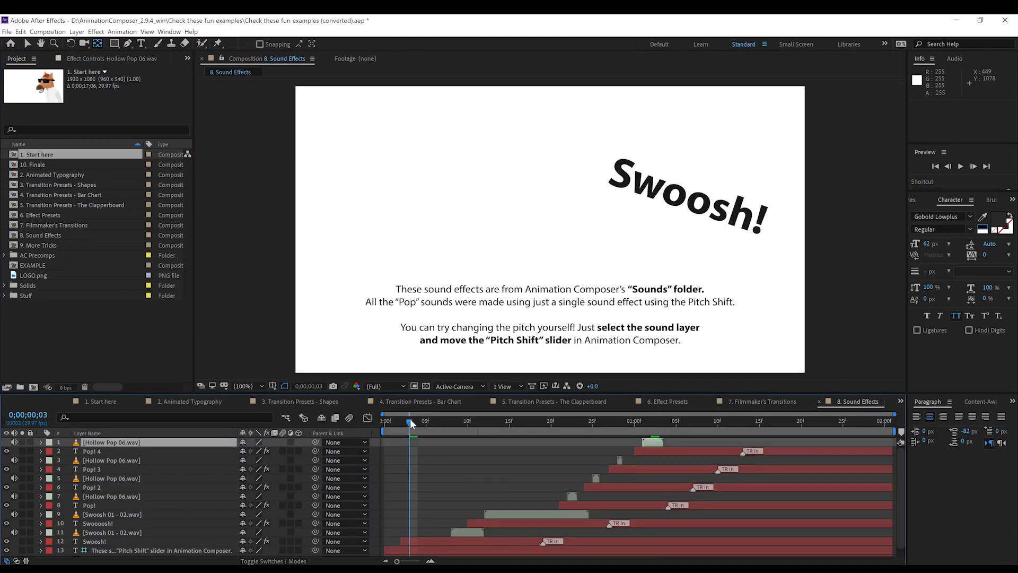
left_click(384, 422)
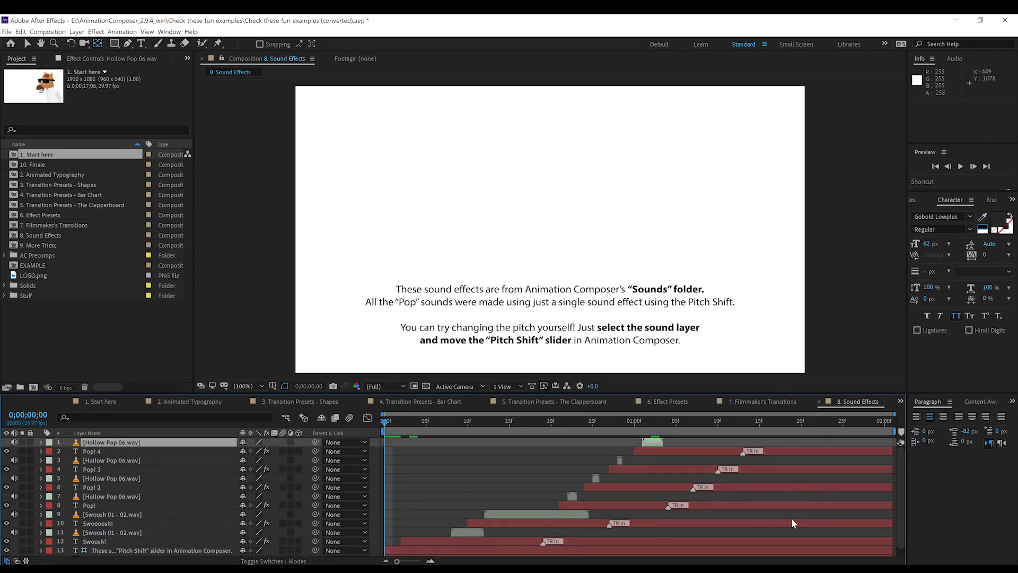
key("space")
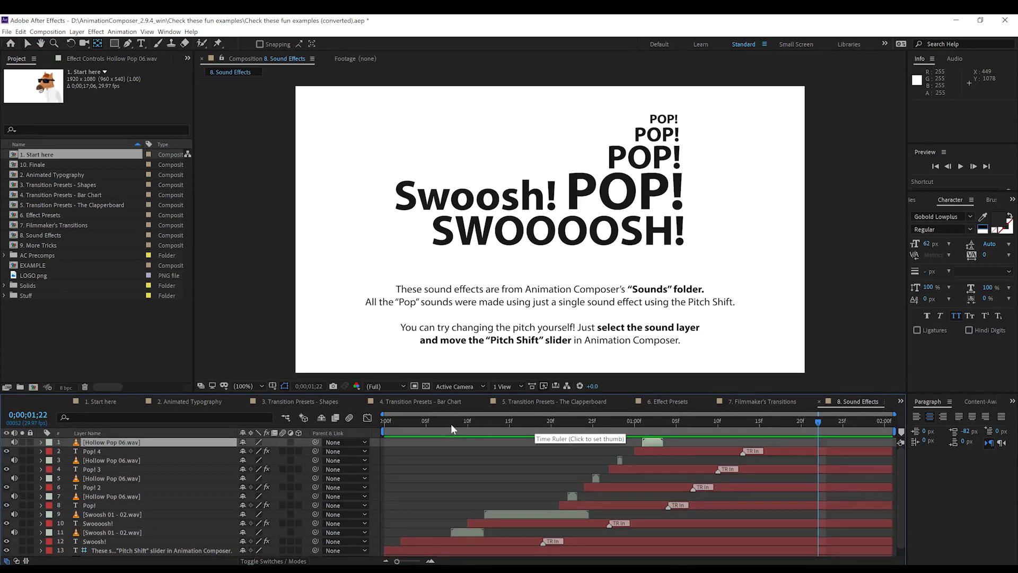
left_click_drag(452, 428, 652, 426)
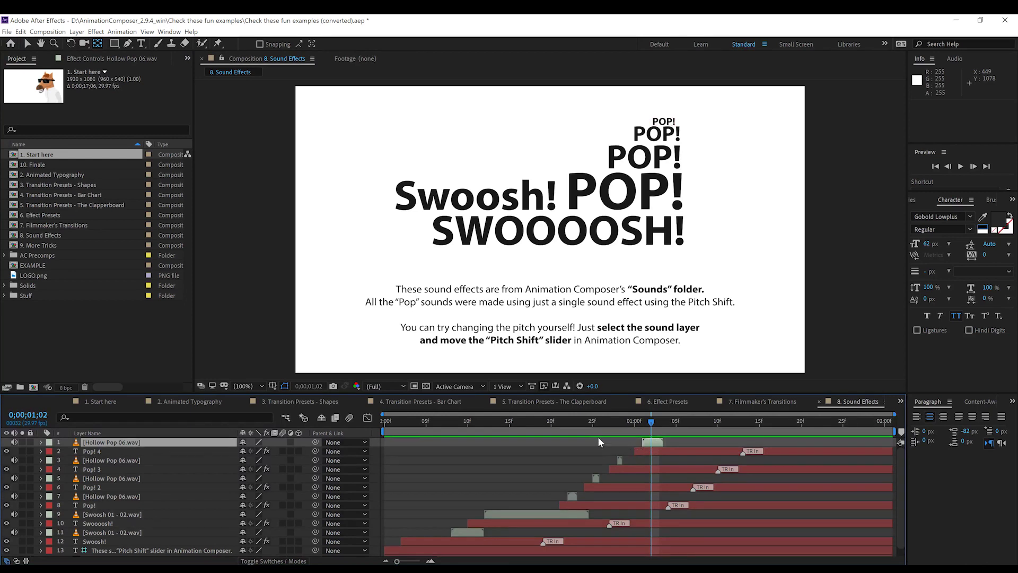
- Set the Pitch Shift of the last Hollow Pop 06.wav sound, layer 1, to 11 semitones in Animation Composer
left_click(177, 34)
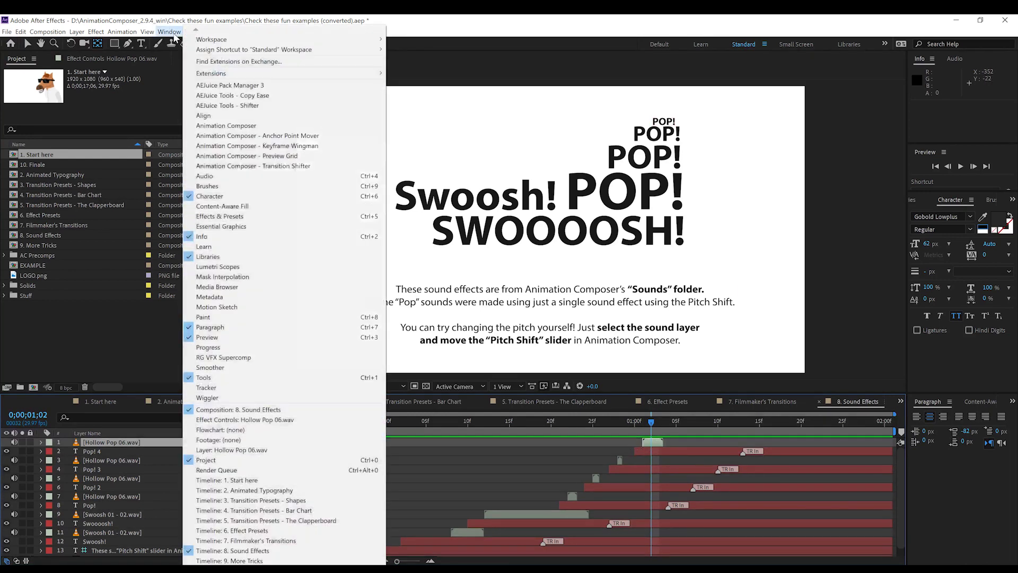
left_click(221, 125)
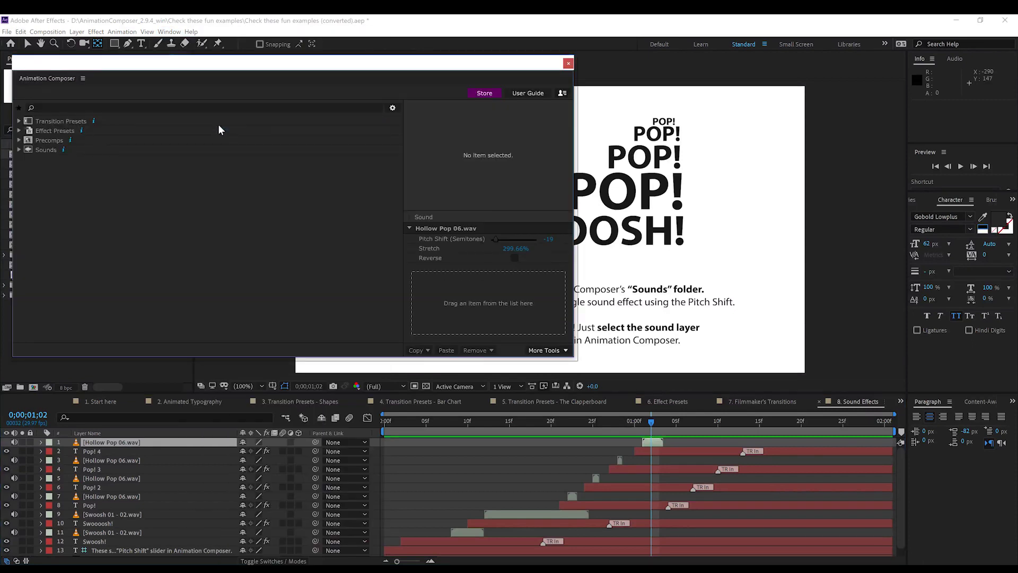
left_click(654, 444)
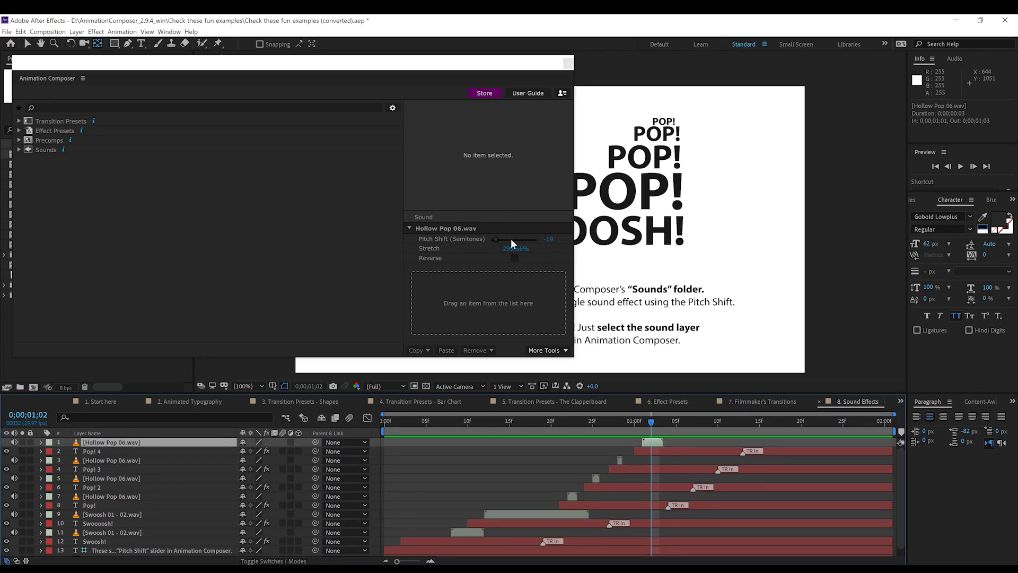
left_click_drag(497, 243, 522, 244)
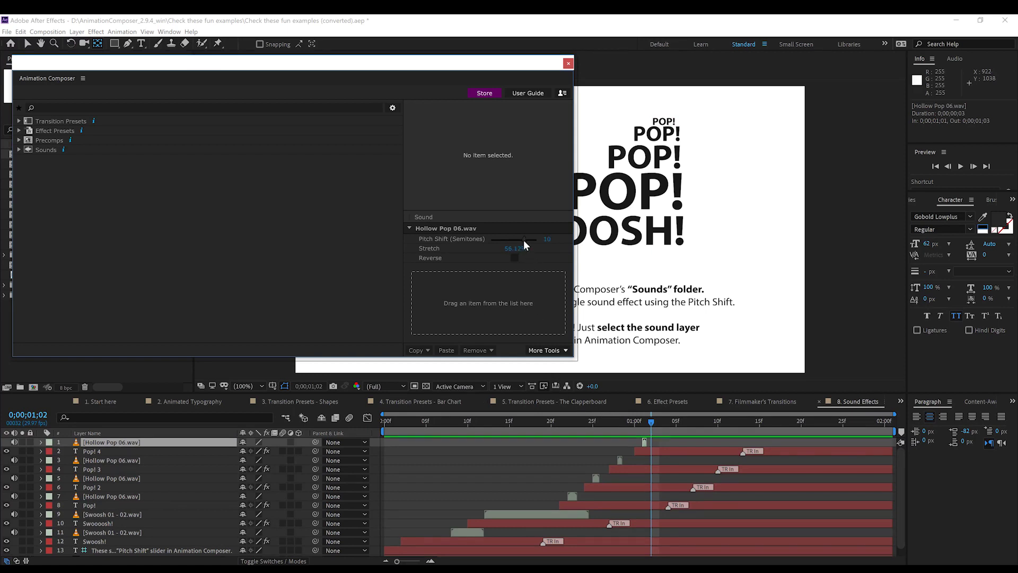
left_click_drag(525, 244, 526, 245)
- Preview the pop sounds from 0;00;00;20 to hear the changed pitch
left_click(551, 423)
key("space")
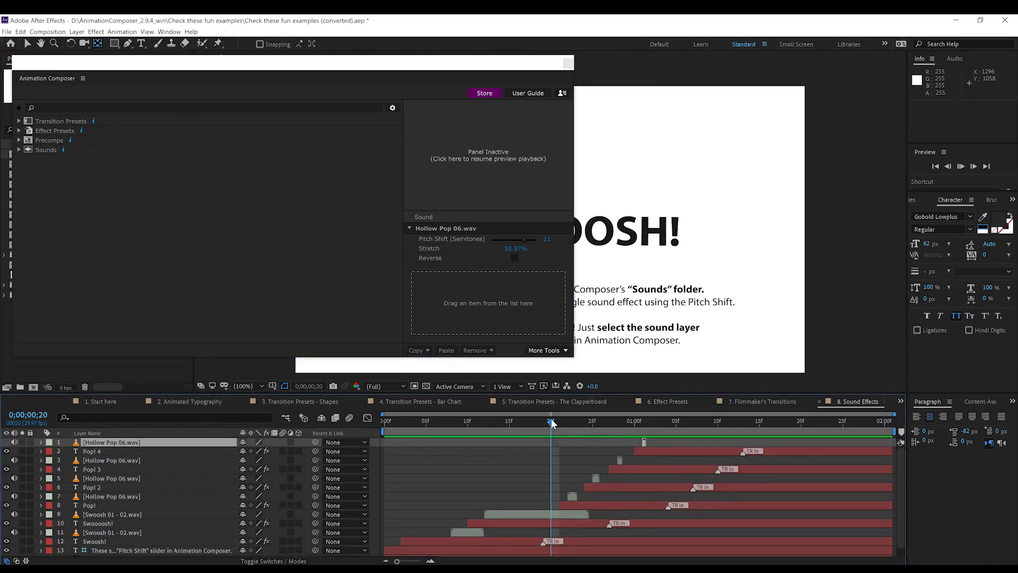
key("space")
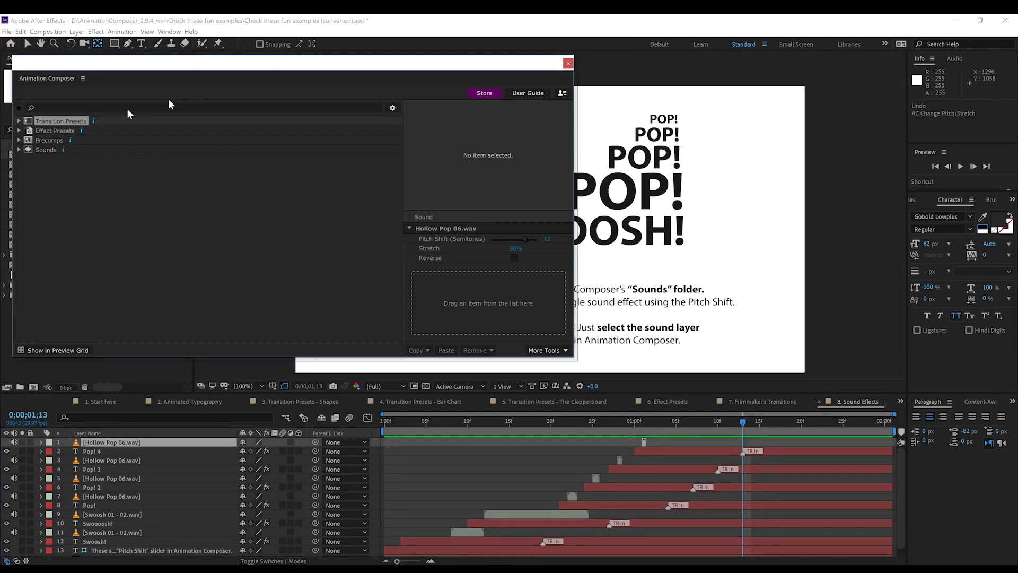
- Audition Oscillating Sci-fi Transition 06.wav from the free sample Transition sounds with its preview pitch set to 17
left_click(19, 151)
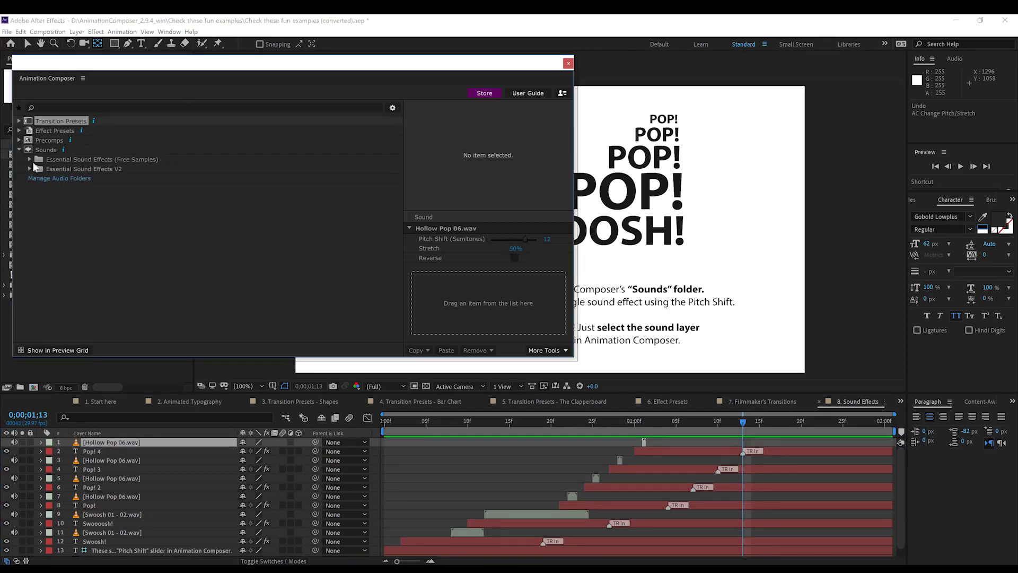
left_click(30, 160)
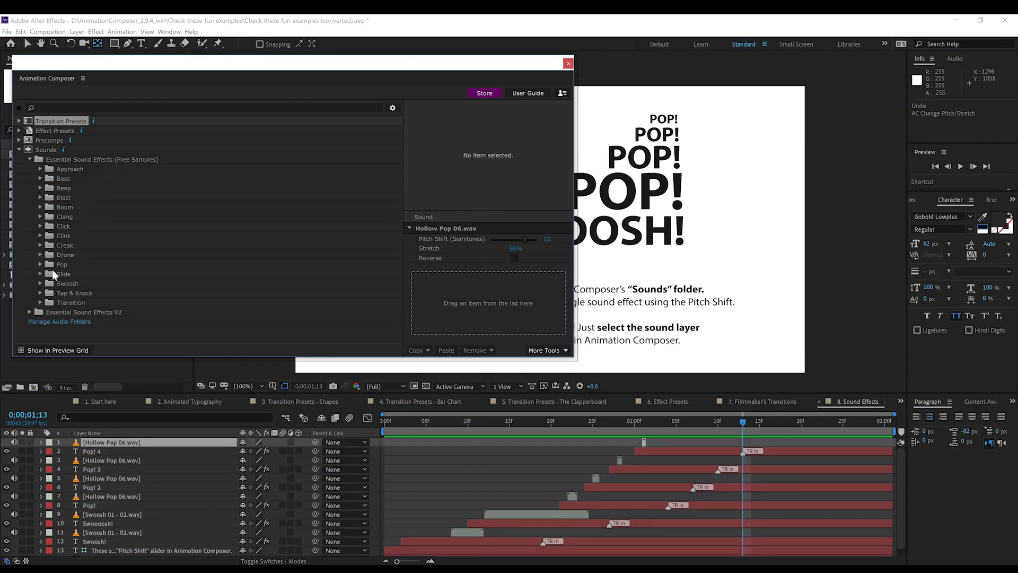
left_click(40, 302)
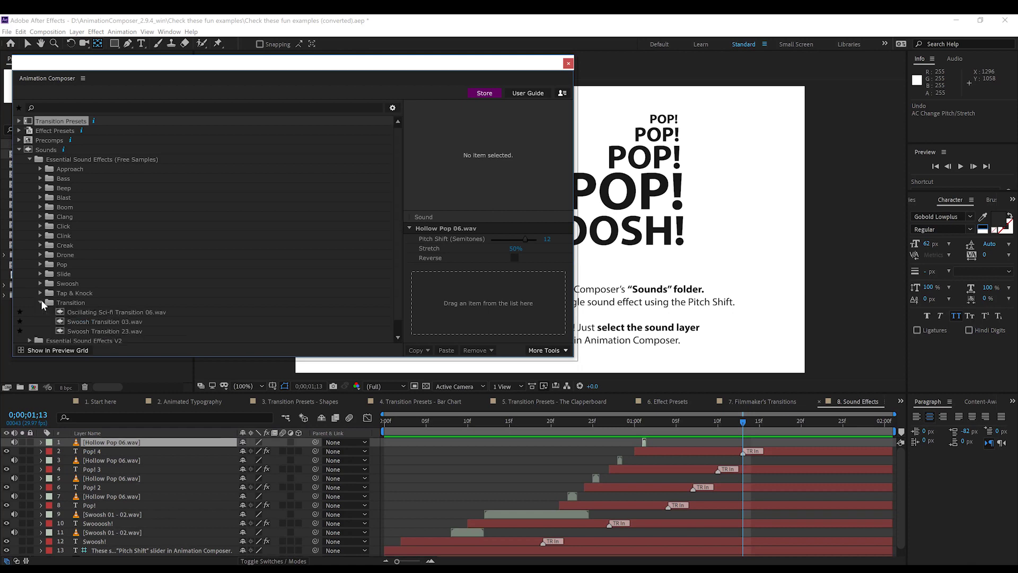
left_click(108, 313)
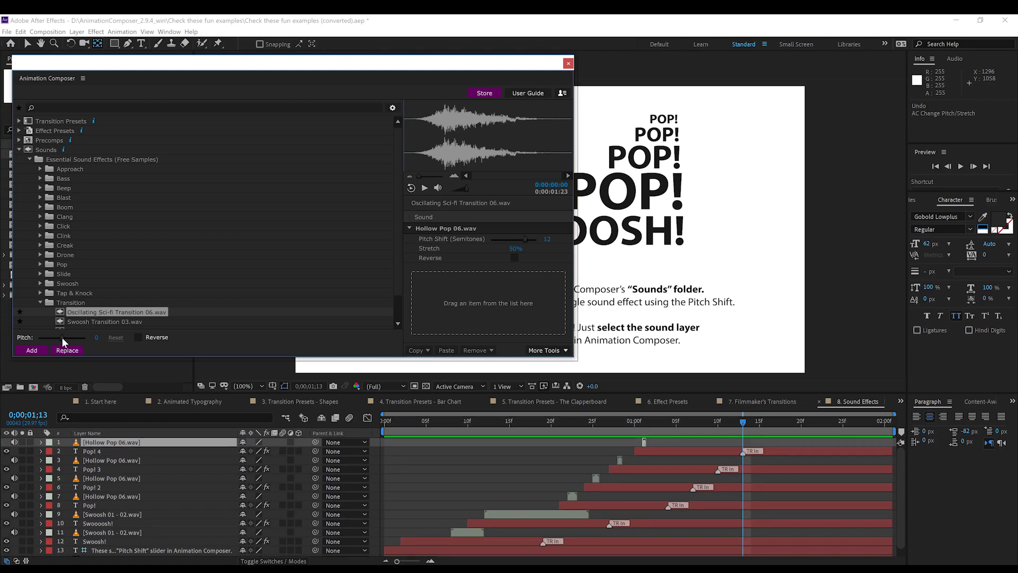
left_click_drag(63, 342, 81, 340)
left_click(425, 188)
- Set the Pitch Shift of the Swoosh 01 - 02.wav sound on layer 9 to 8 semitones and preview from 0;00;00;04
left_click(502, 513)
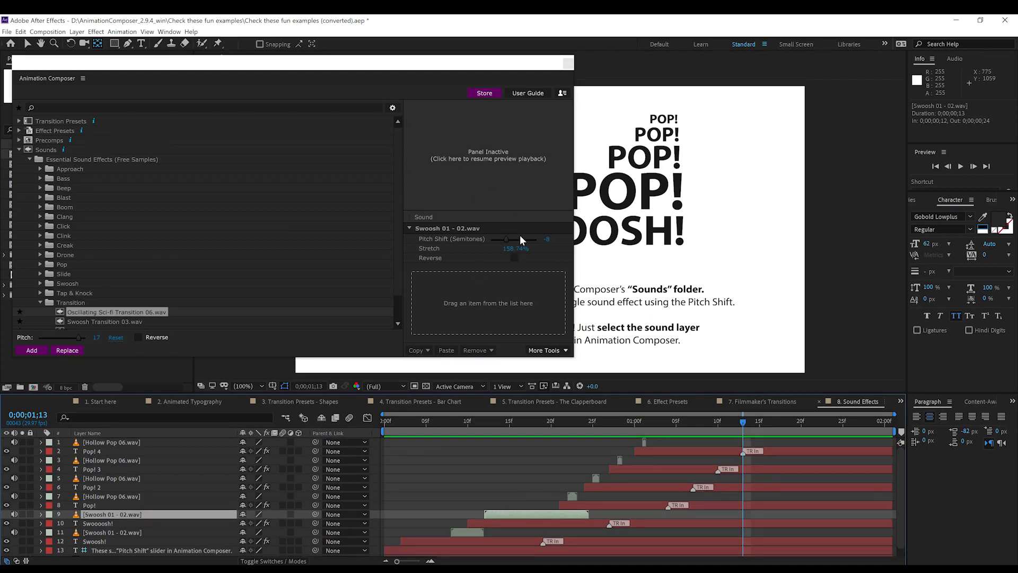
left_click_drag(508, 243, 519, 242)
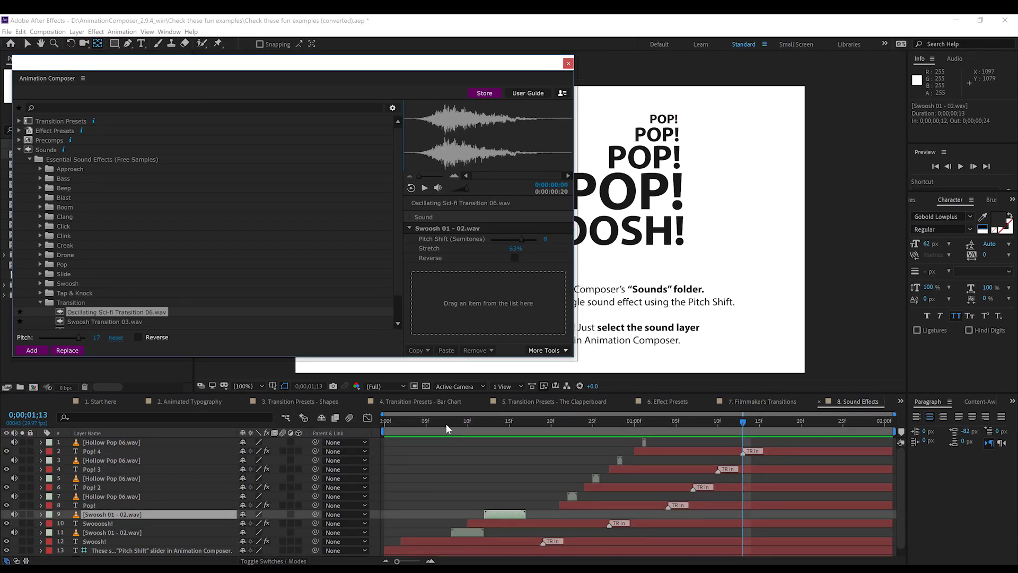
left_click(418, 423)
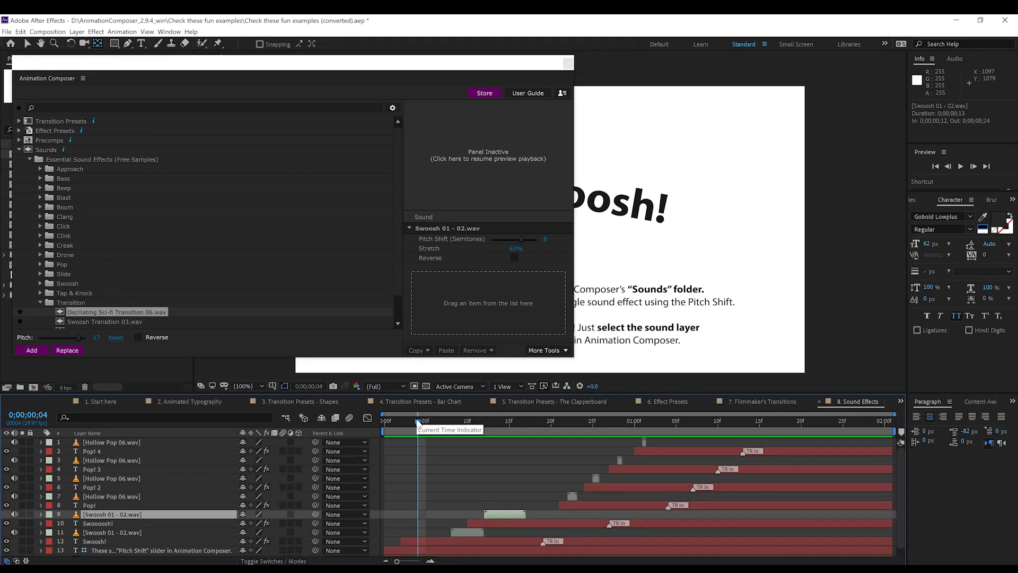
key("space")
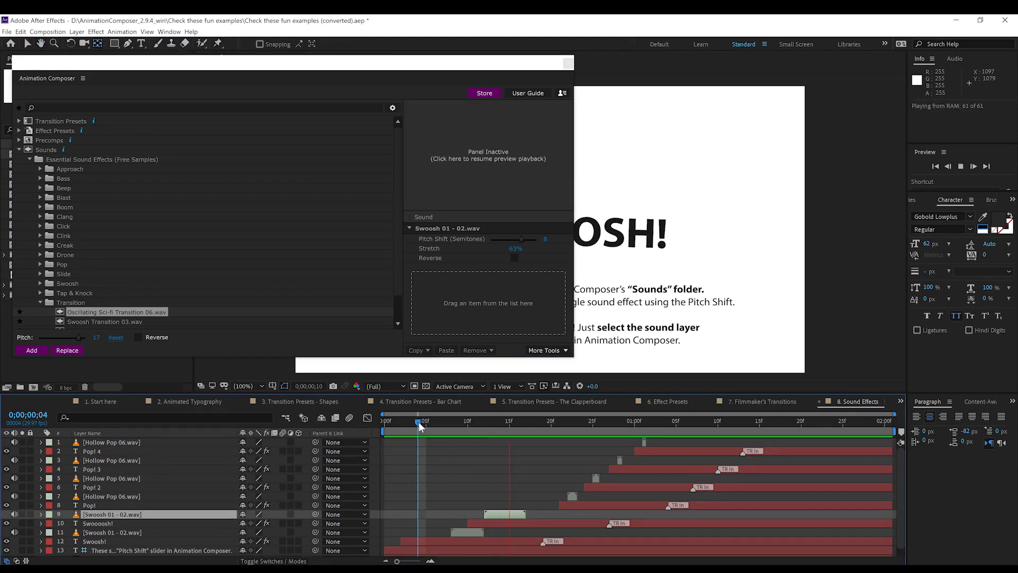
left_click(460, 423)
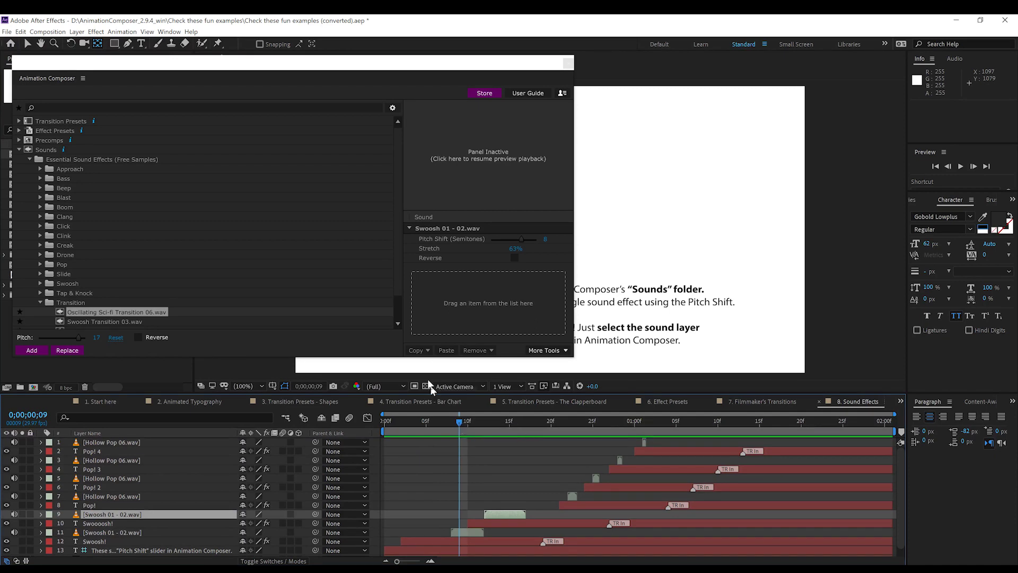
- Collapse the Essential Sound Effects (Free Samples) folder and open the audio folder management
left_click(29, 159)
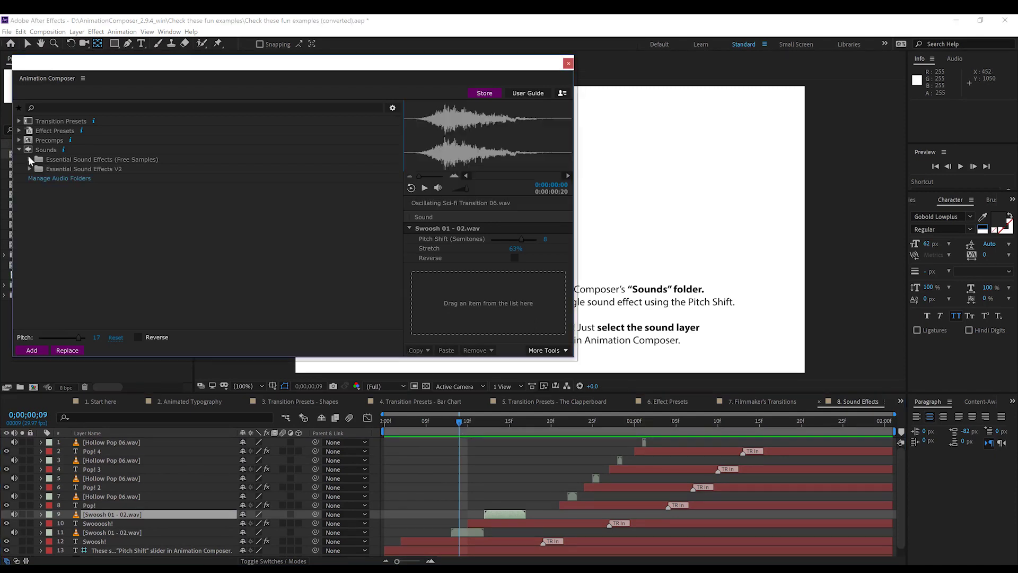
left_click(54, 179)
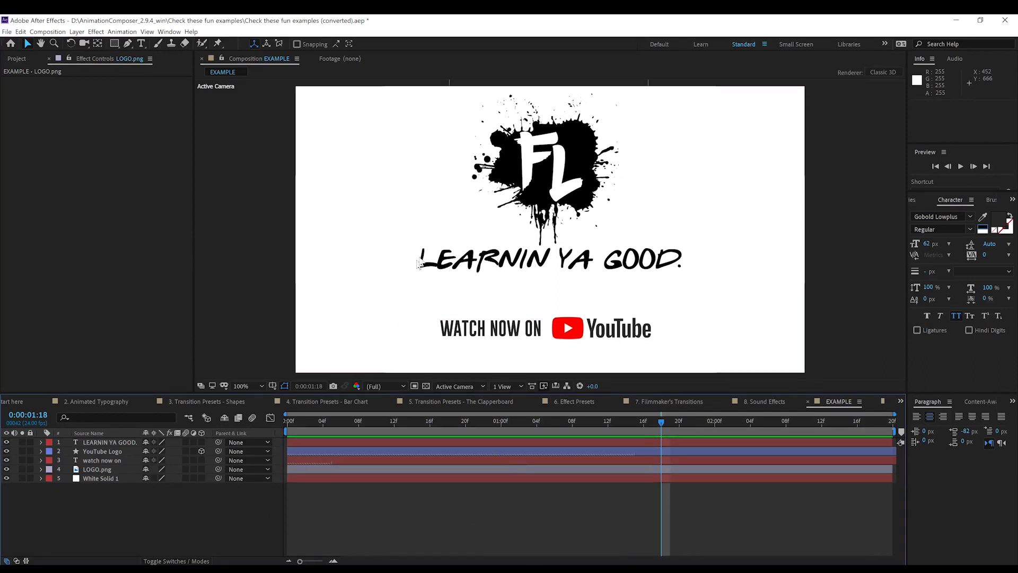
- Examine the logo, the "watch now on" text and the YouTube logo in the EXAMPLE composition one by one, leaving nothing selected
left_click(551, 192)
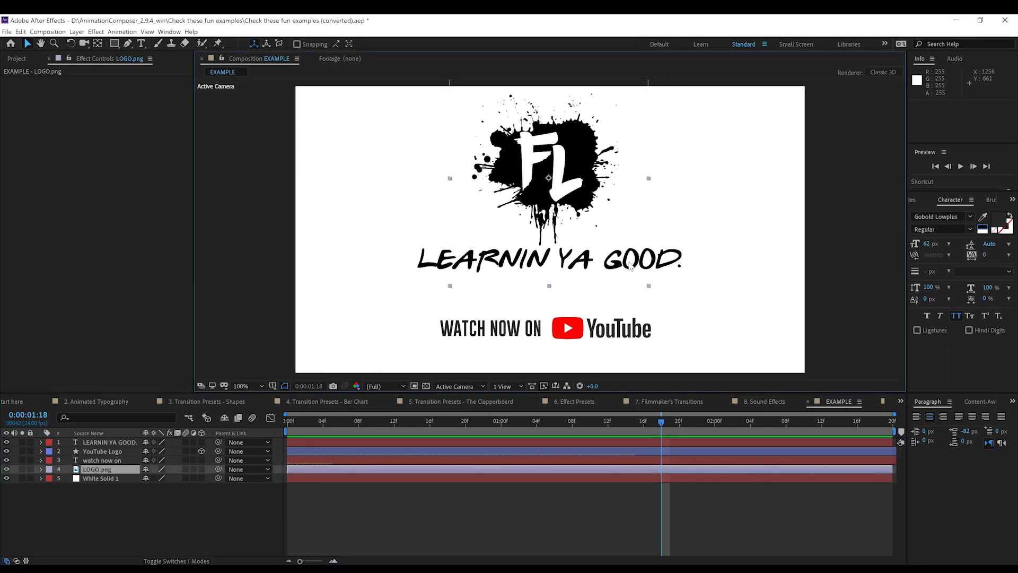
left_click(525, 327)
left_click(610, 329)
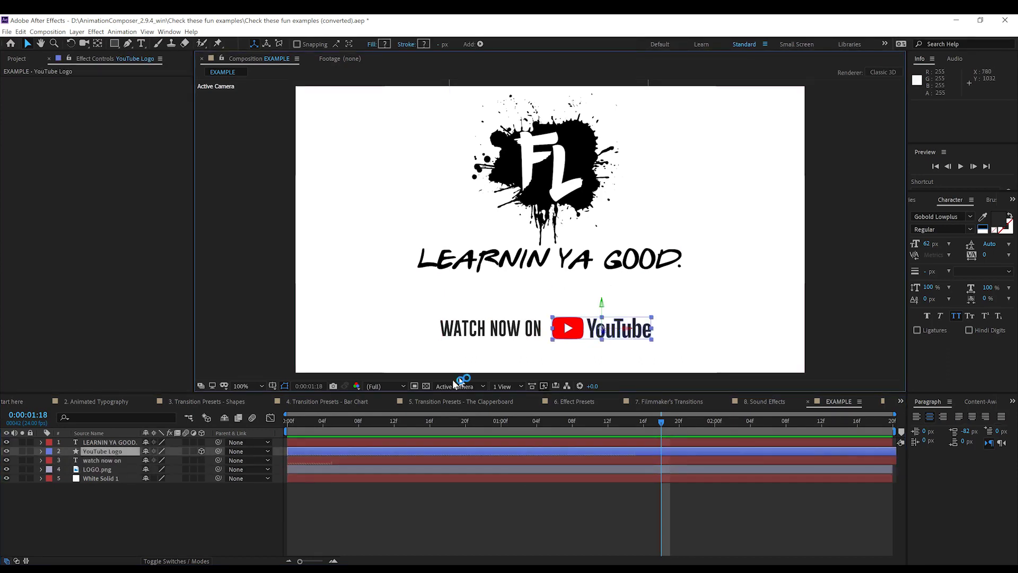
left_click(179, 504)
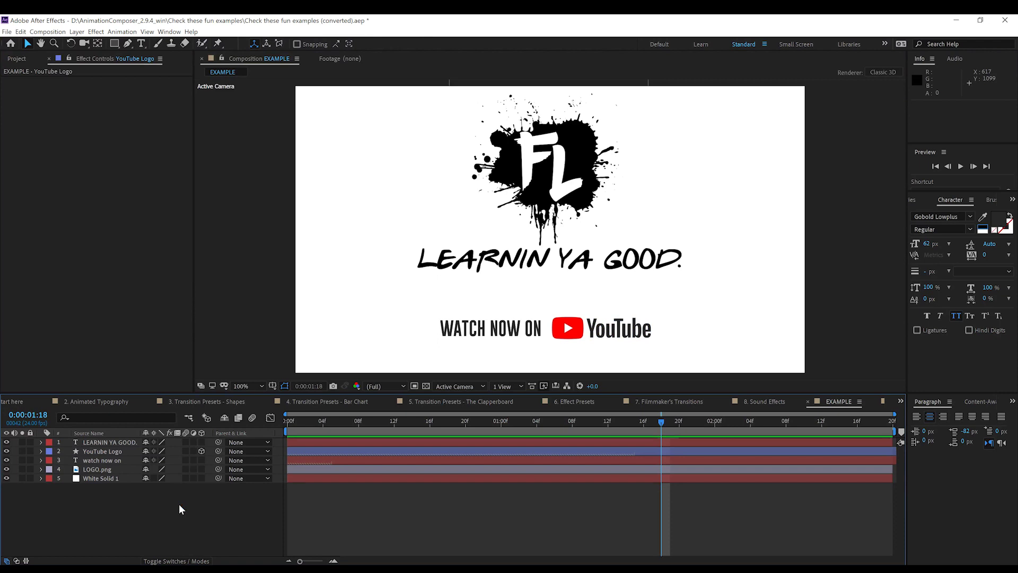